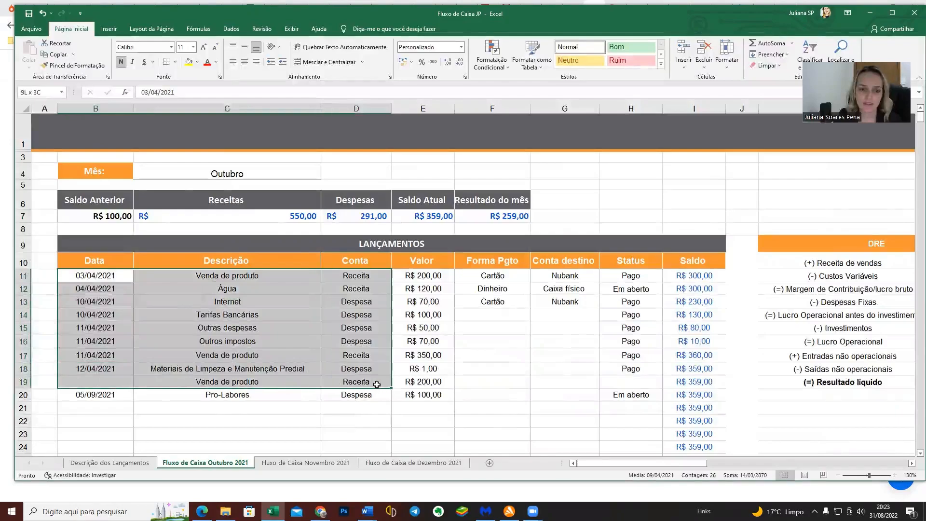
Step: Examine the row 11 entry's Descrição and Conta choices and its Valor in the October cash flow
click(428, 372)
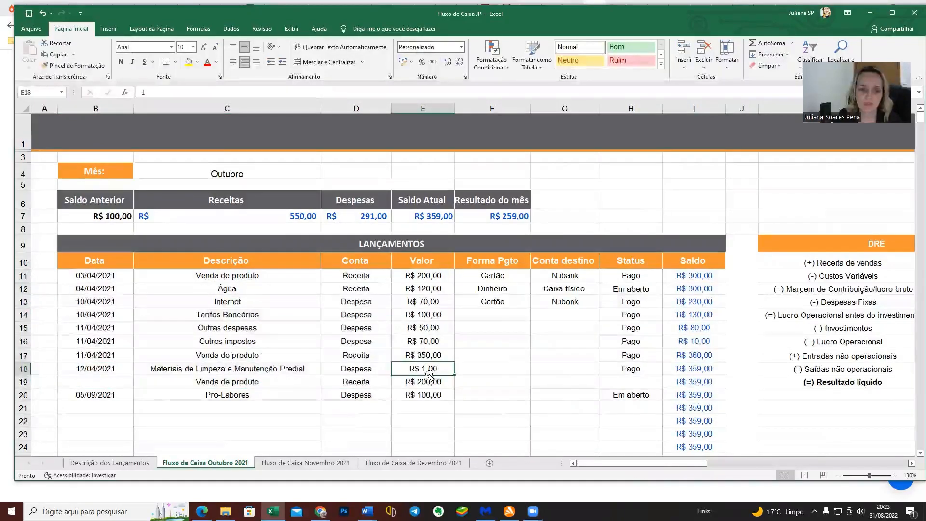
click(242, 293)
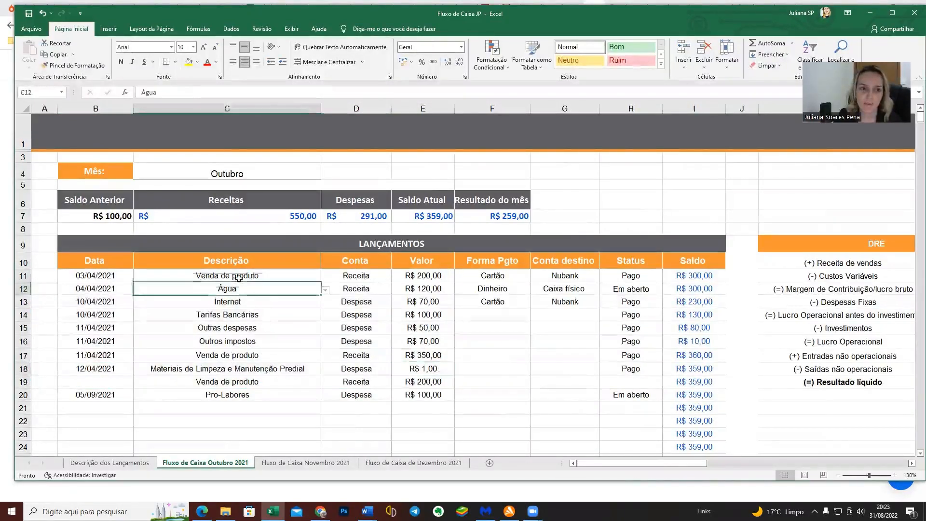
click(238, 277)
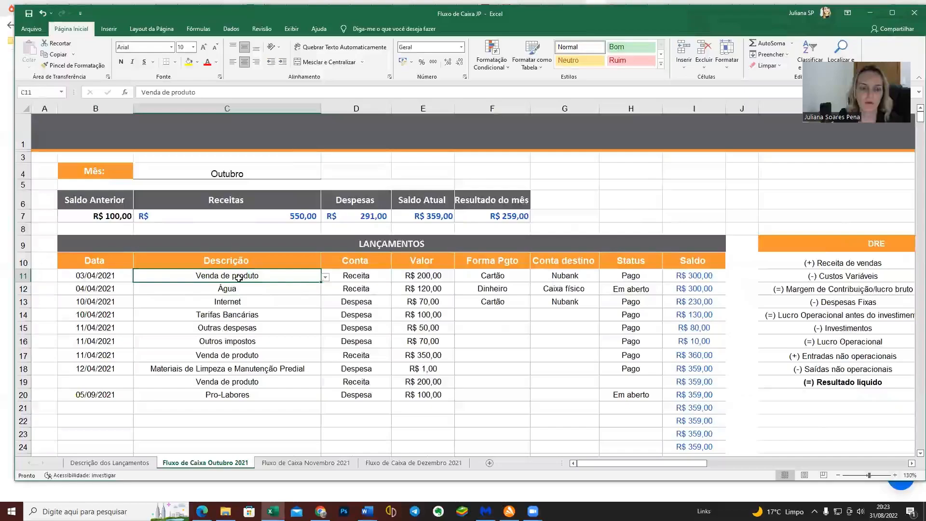
click(326, 279)
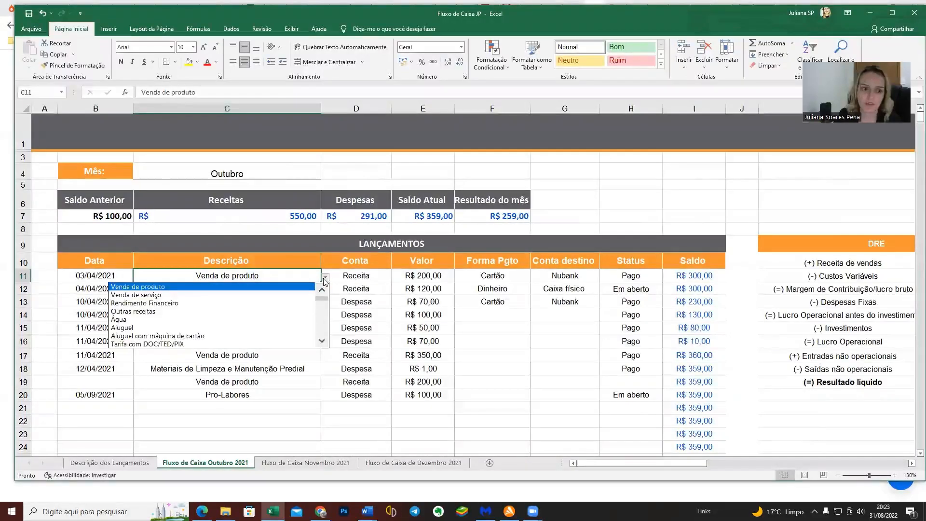
key(Escape)
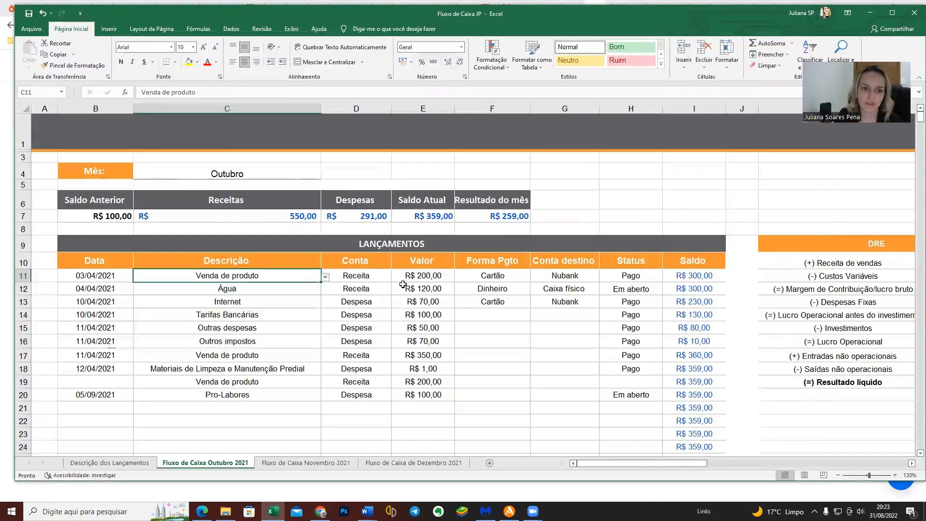
click(376, 279)
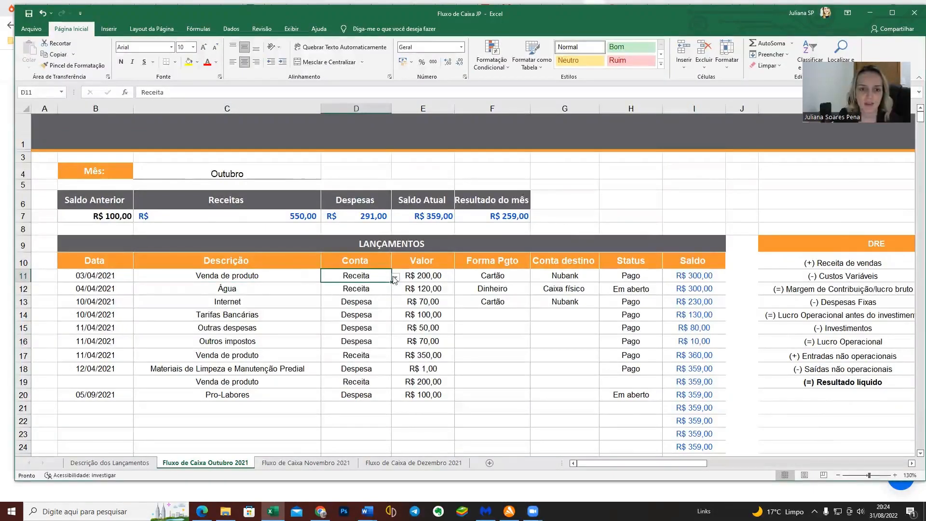
click(395, 277)
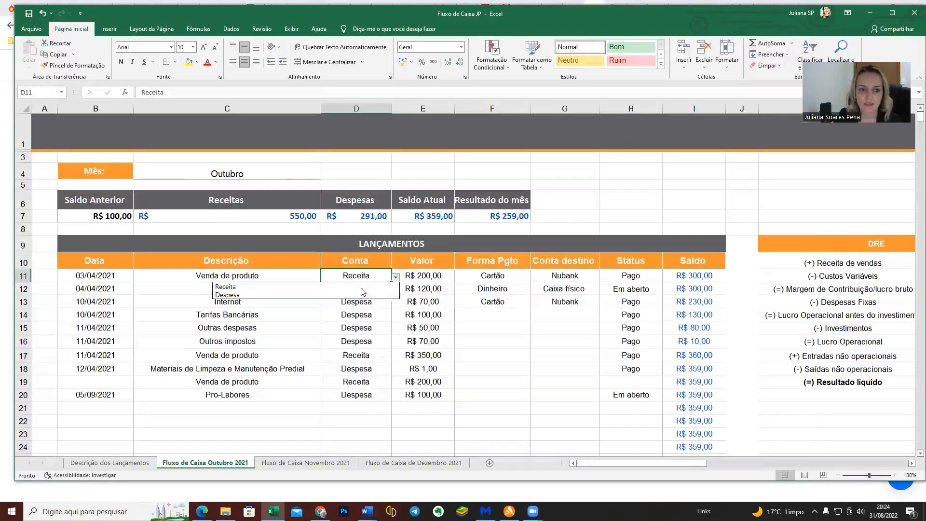
click(337, 286)
click(445, 278)
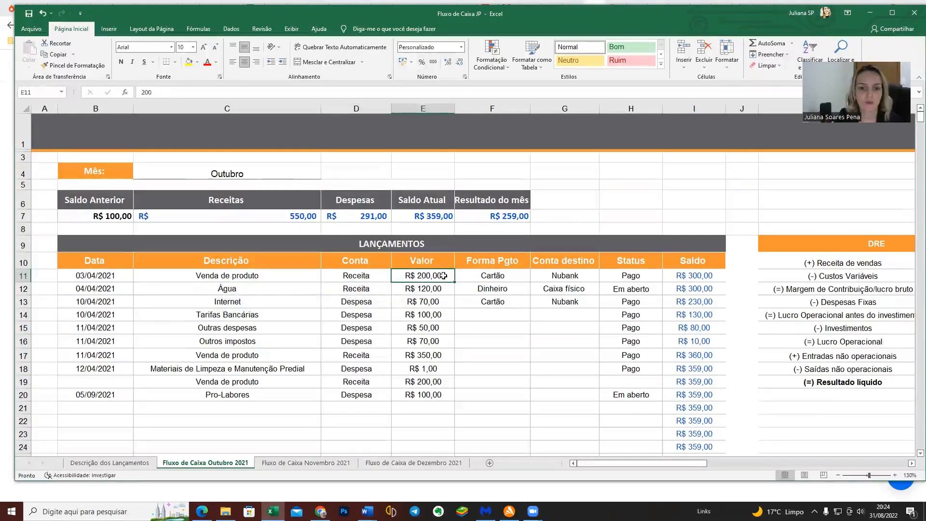
Step: Examine the first entries' Forma Pgto, then row 11's Conta destino, Status and how its Saldo derives from Saldo Anterior and Valor
click(503, 277)
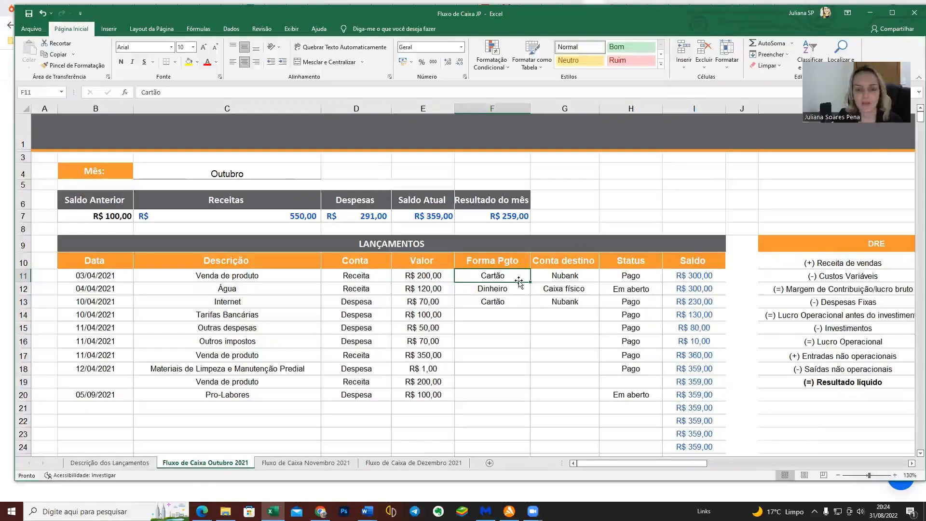
click(513, 290)
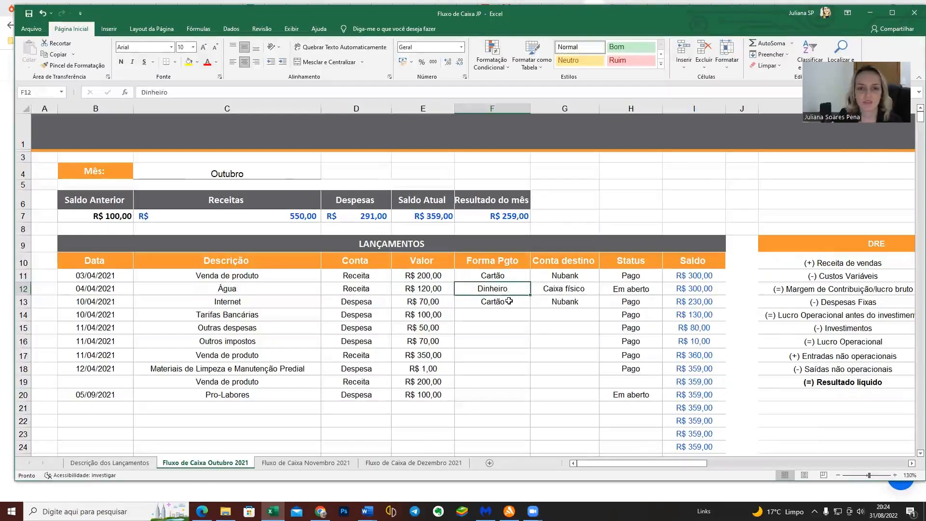
click(509, 300)
click(505, 273)
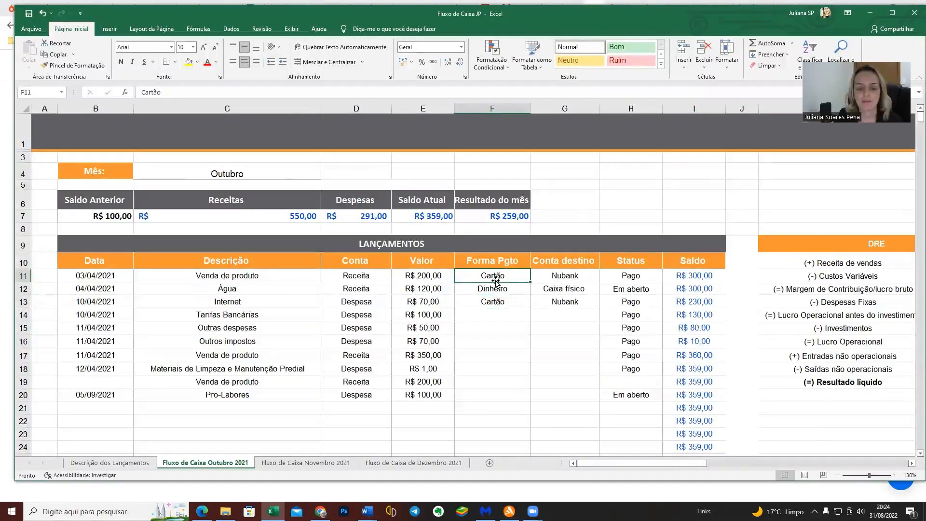
click(553, 278)
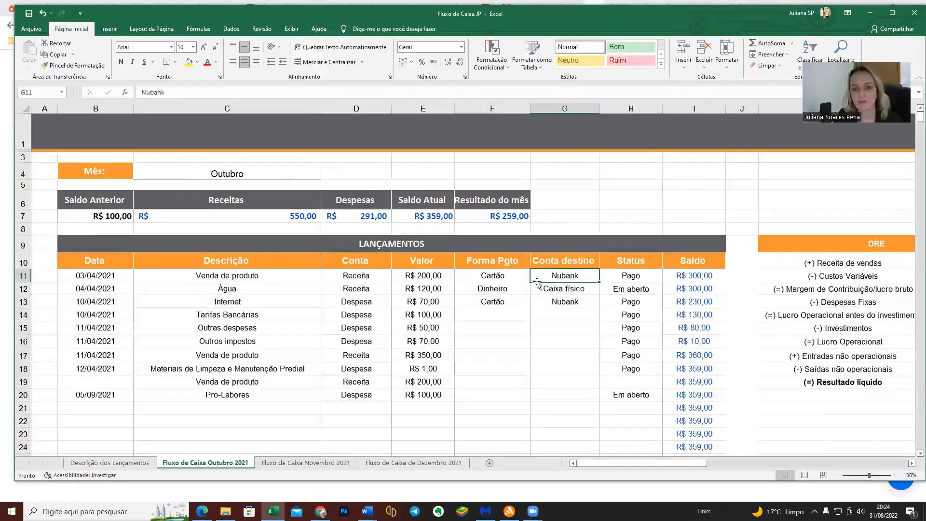
click(611, 277)
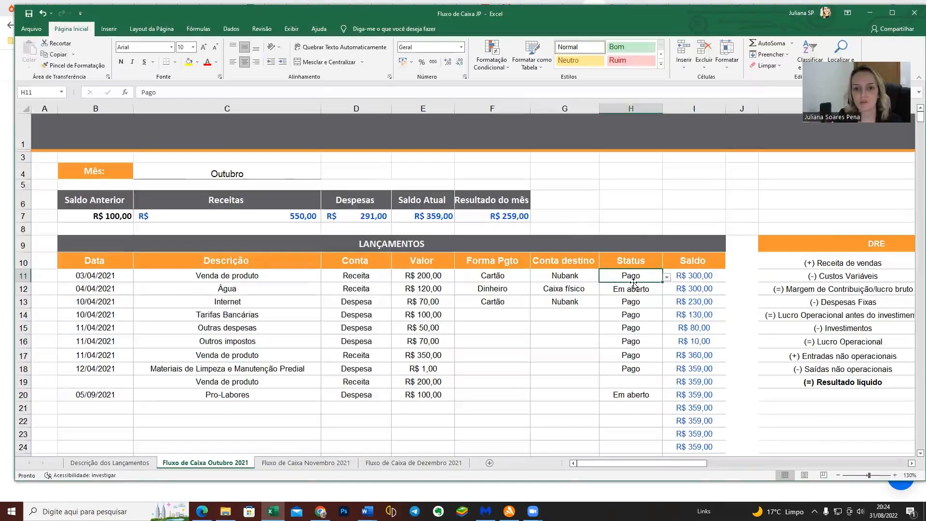
click(687, 274)
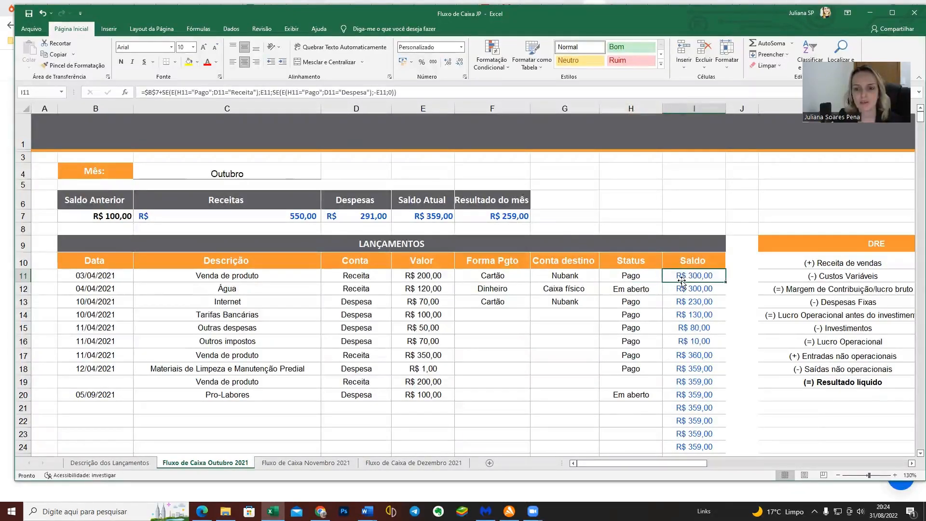
click(99, 219)
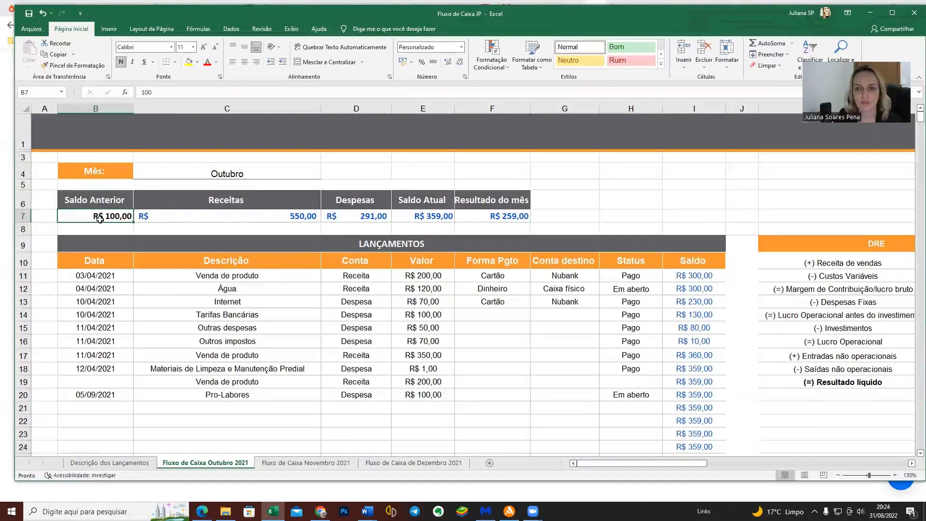
click(412, 276)
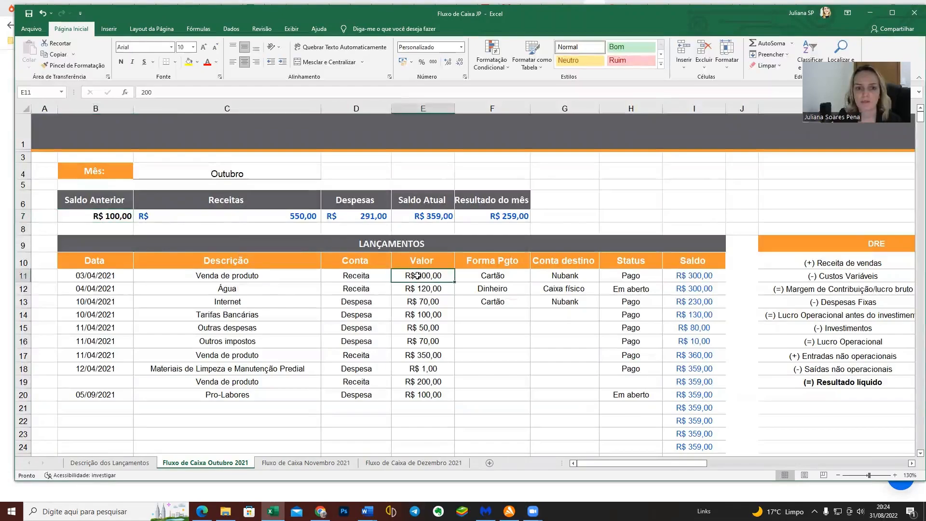
click(680, 278)
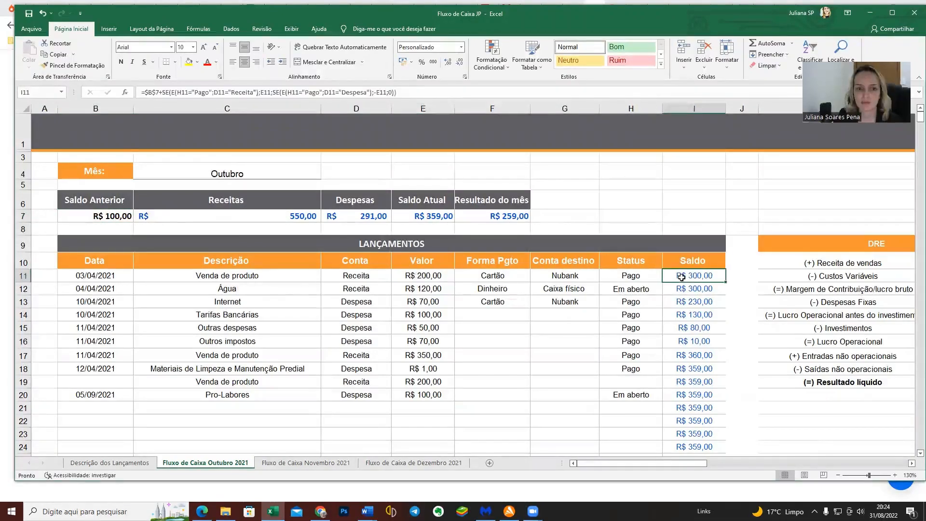
Step: Change the description of the 04/04/2021 entry in row 12 to Aluguel
click(290, 291)
click(326, 292)
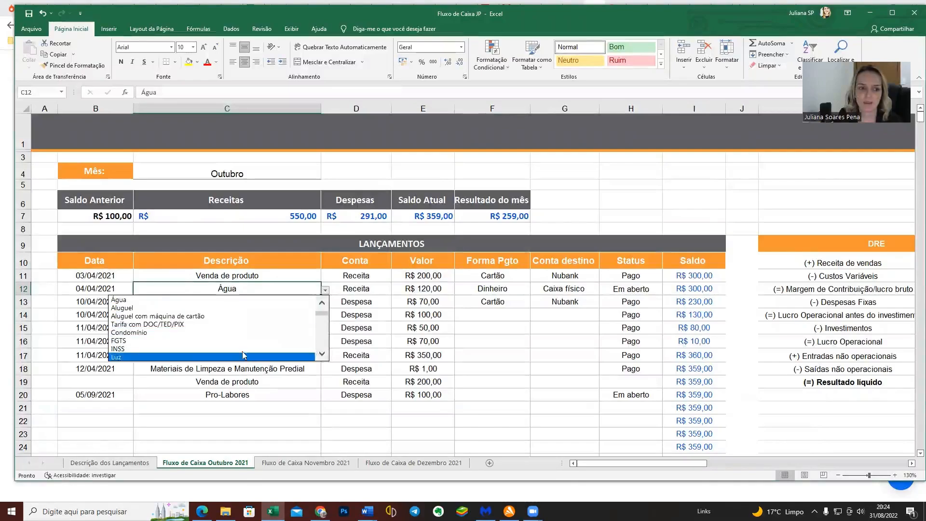
click(232, 308)
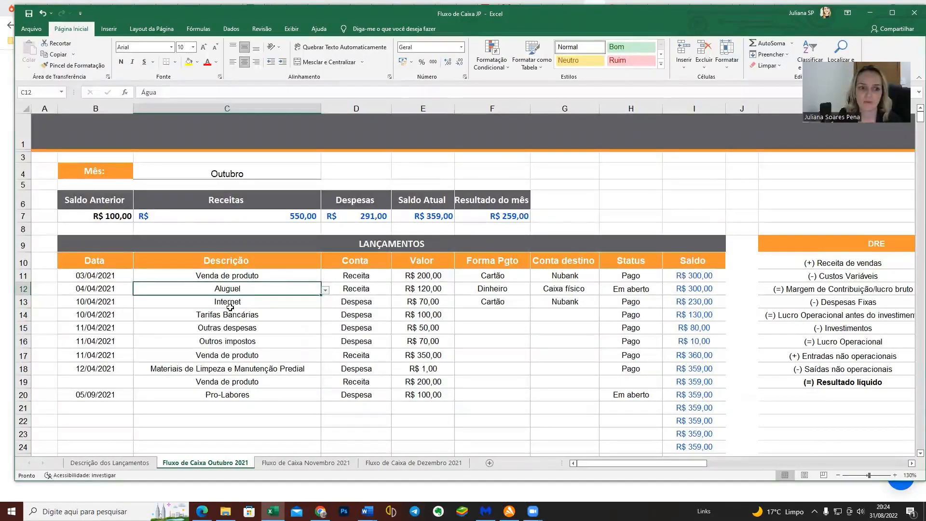
click(255, 301)
click(262, 291)
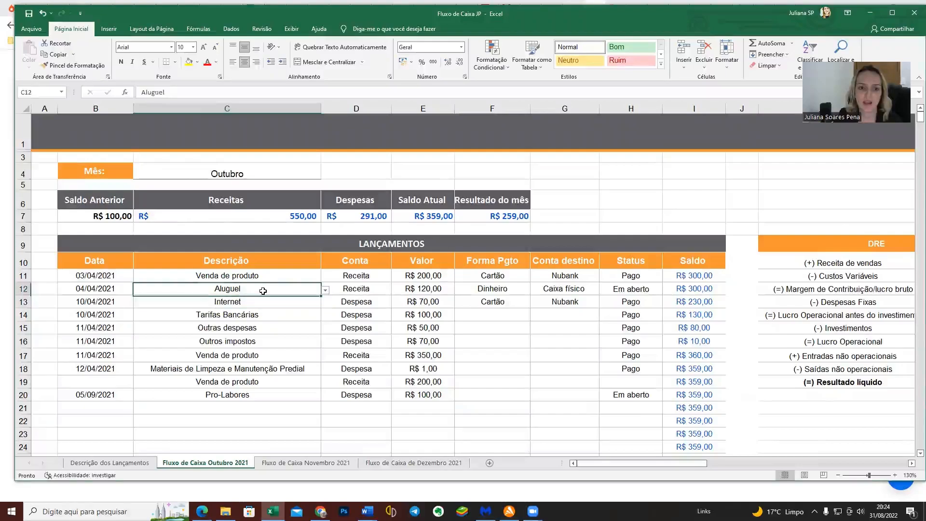
Step: Classify the Aluguel entry in row 12 as Despesa in the Conta column
click(357, 296)
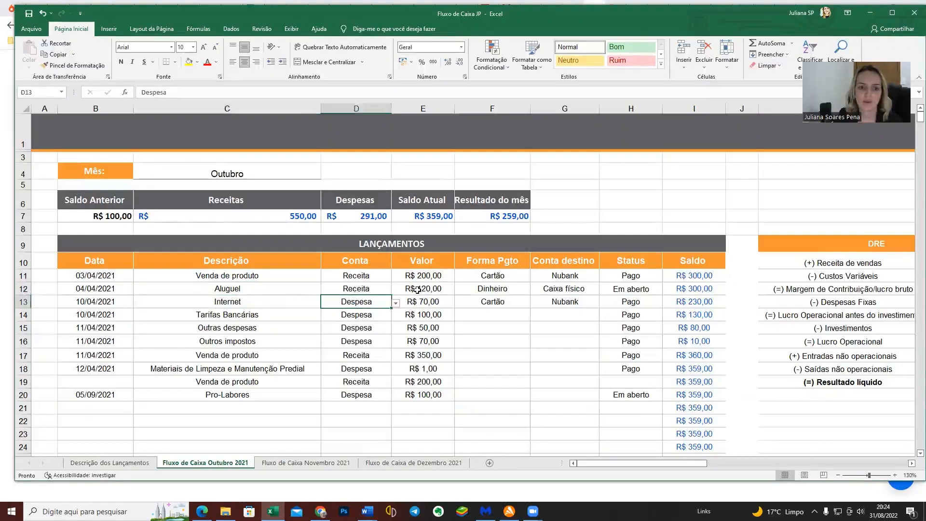
click(376, 288)
click(395, 290)
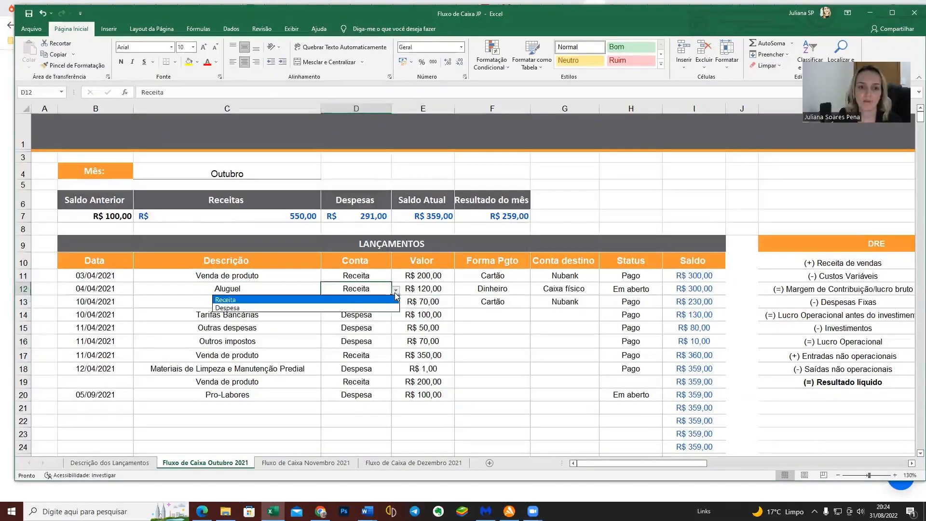
click(371, 308)
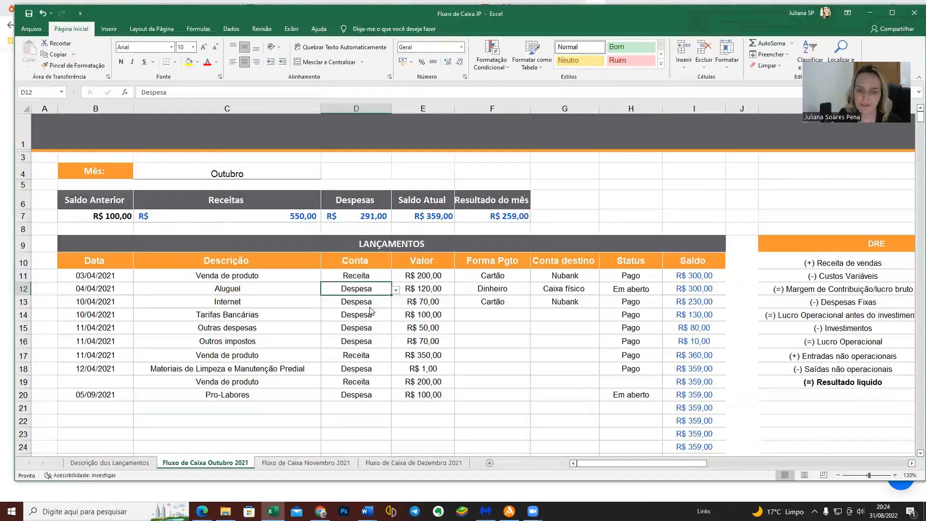
Step: Review the Aluguel entry's value, payment method and destination account, and set its status to Pago
click(425, 291)
click(505, 291)
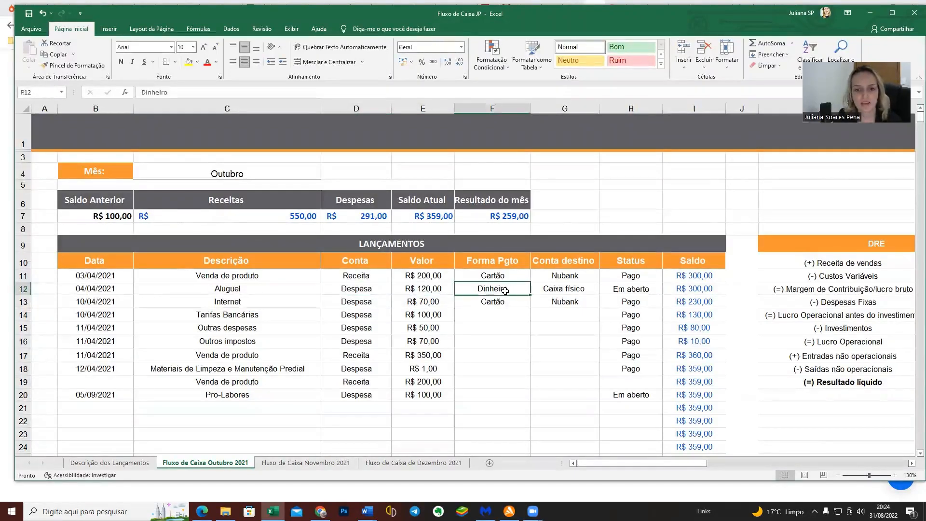
click(567, 290)
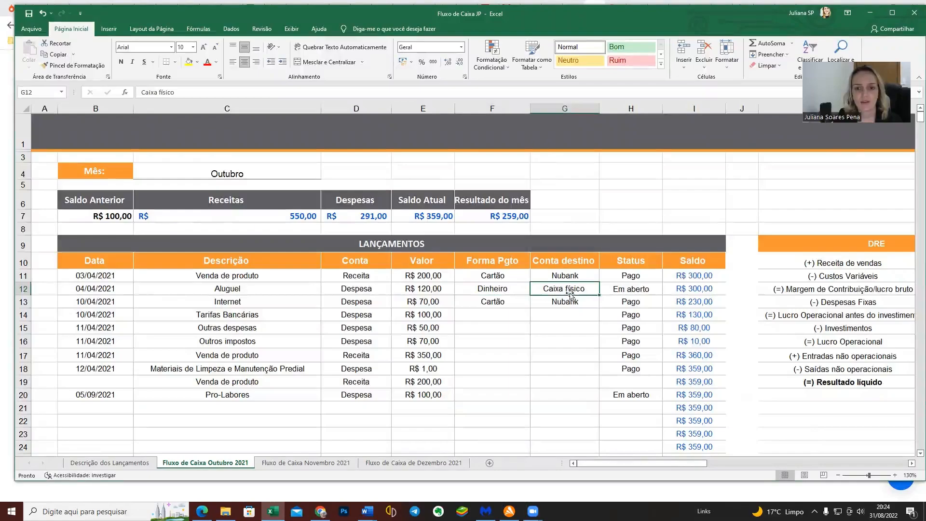
click(613, 292)
click(666, 290)
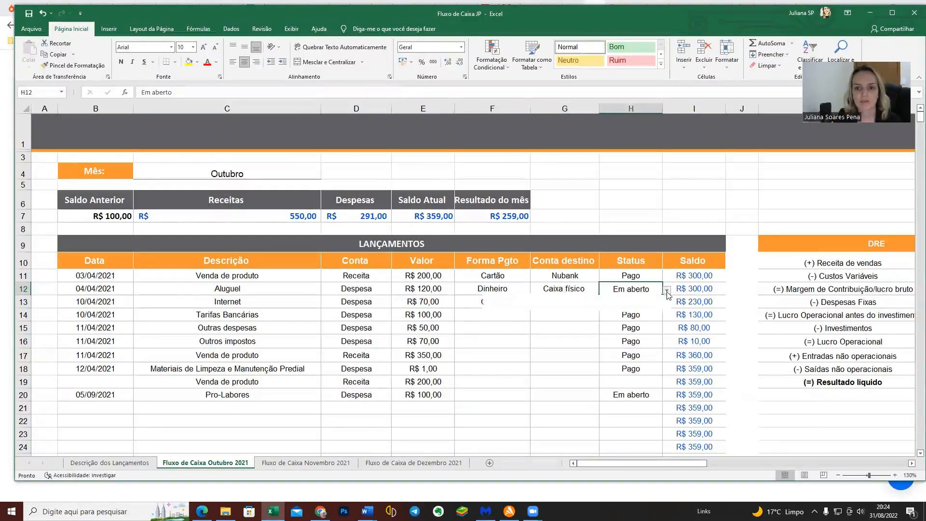
click(624, 299)
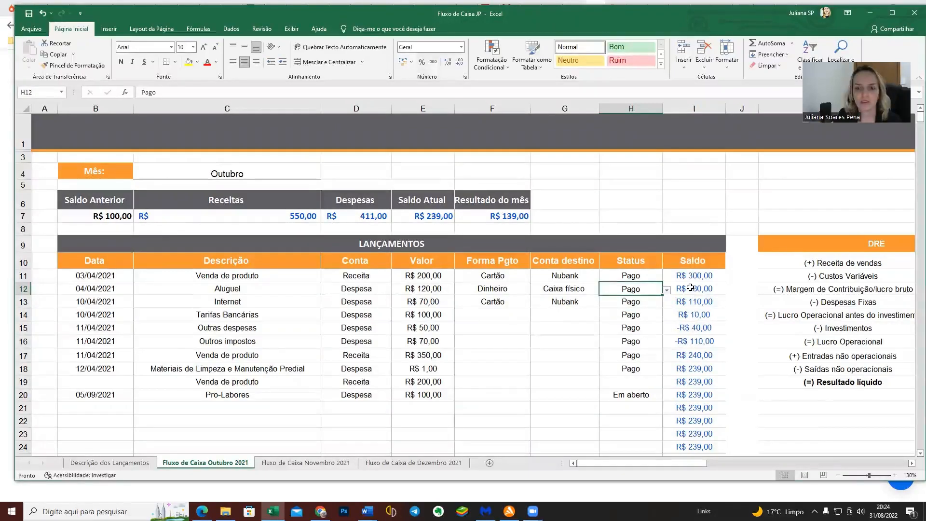
Step: Return the Aluguel entry's status to Em aberto and inspect its Saldo formula
click(667, 290)
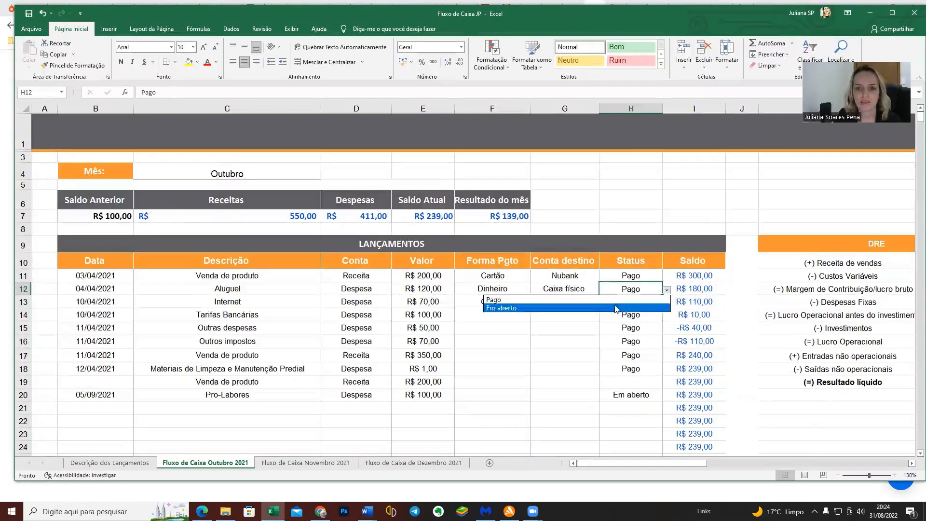
click(615, 306)
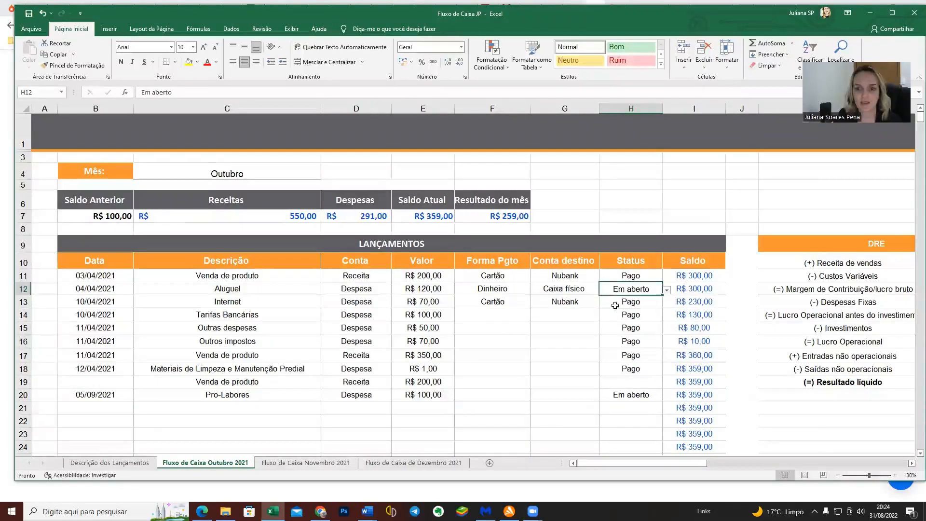
click(672, 279)
click(675, 289)
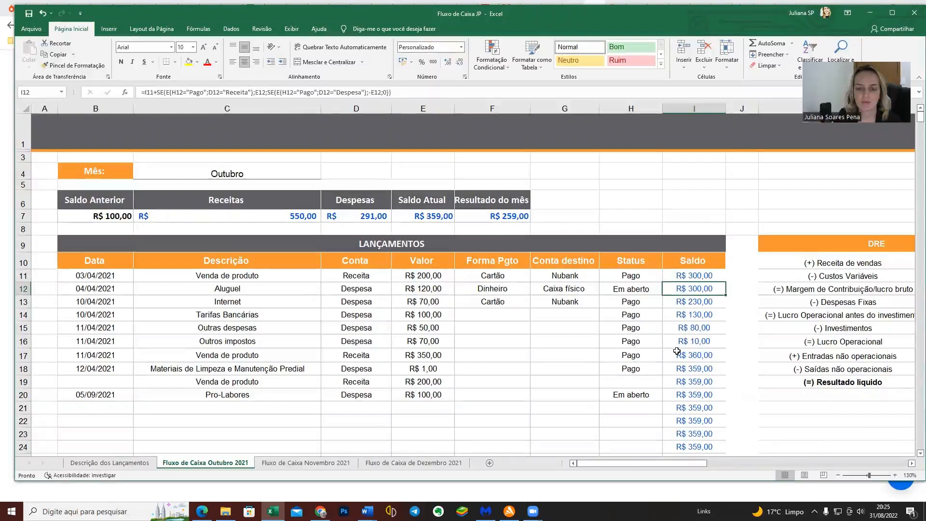
click(656, 289)
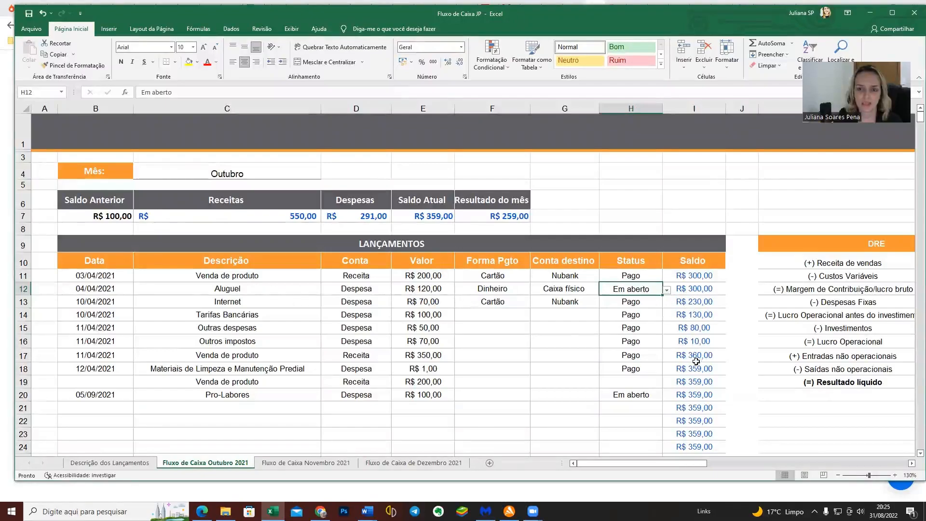
Step: Examine the Internet entry in row 13: description, Conta options, value, payment method and destination account
click(251, 303)
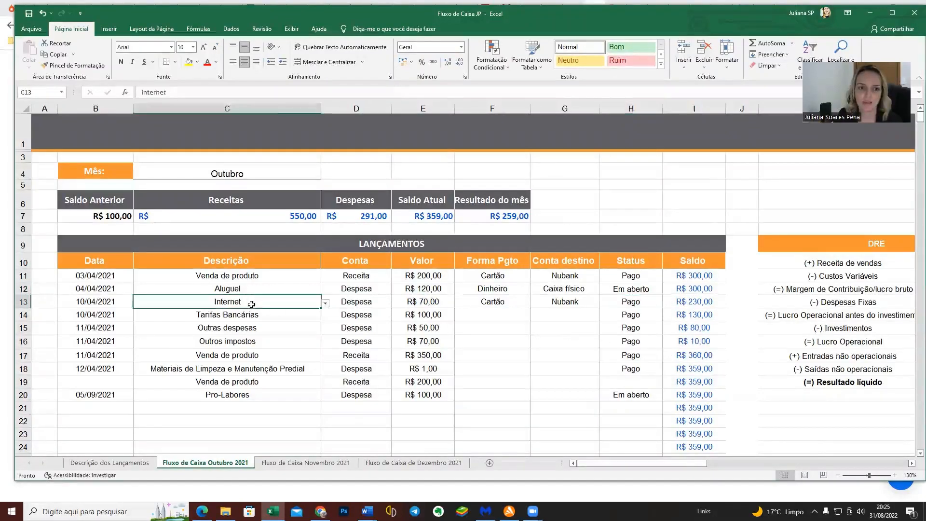
click(355, 302)
click(396, 303)
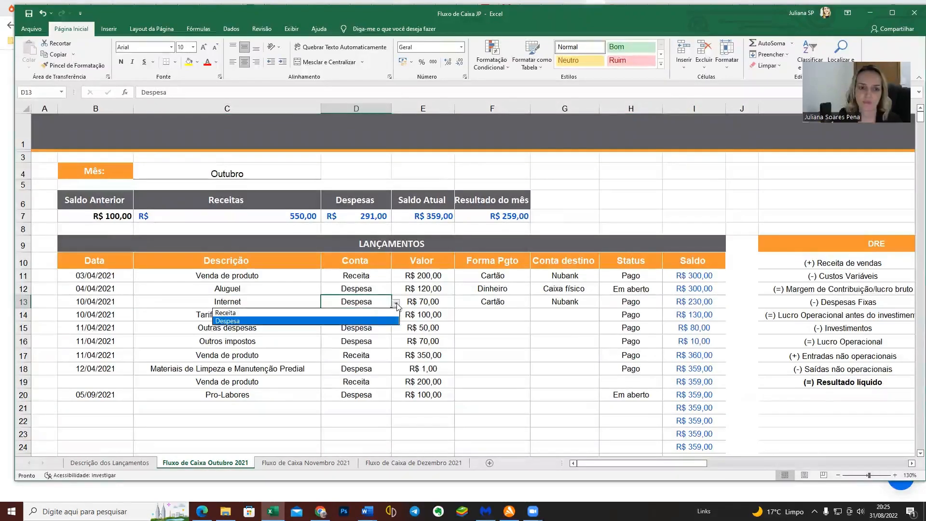
click(396, 304)
click(422, 302)
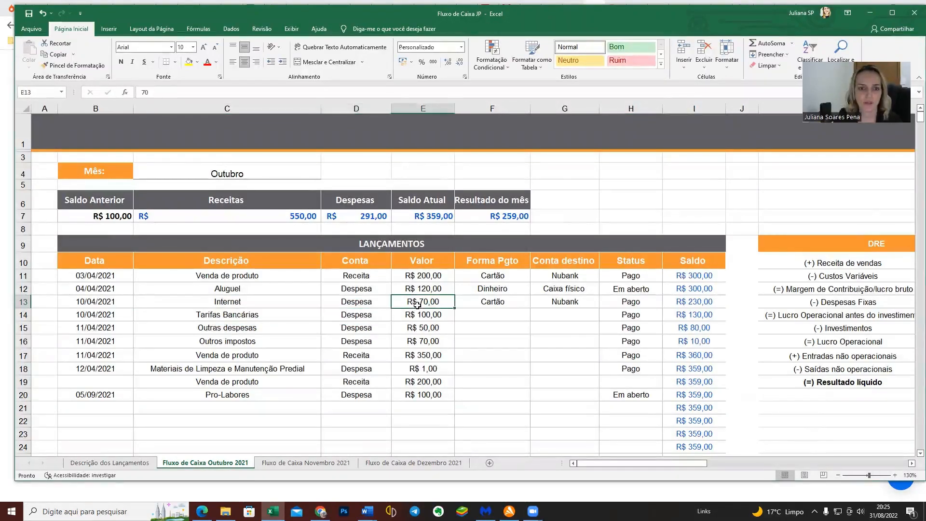
click(463, 303)
click(561, 302)
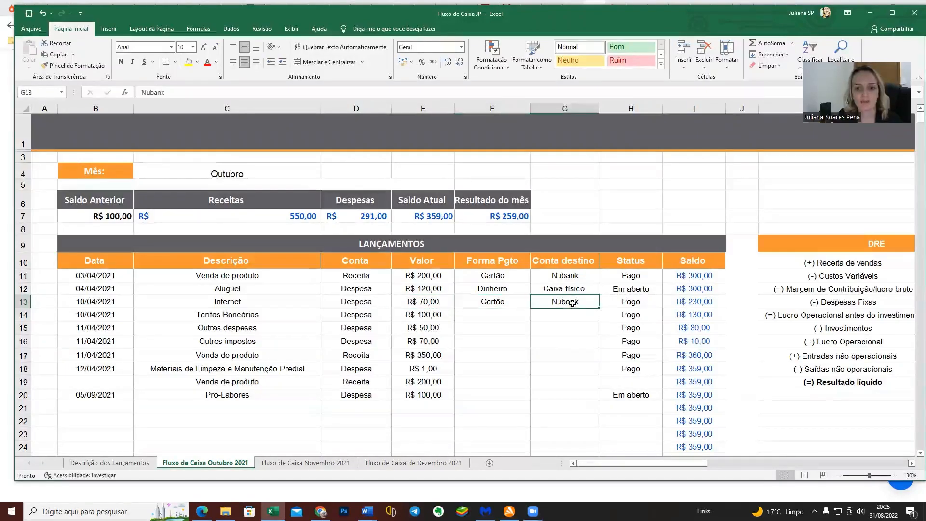
Step: Check the Internet entry's status and compare its Saldo formula in row 13 with the Aluguel balance in row 12
click(617, 303)
click(688, 309)
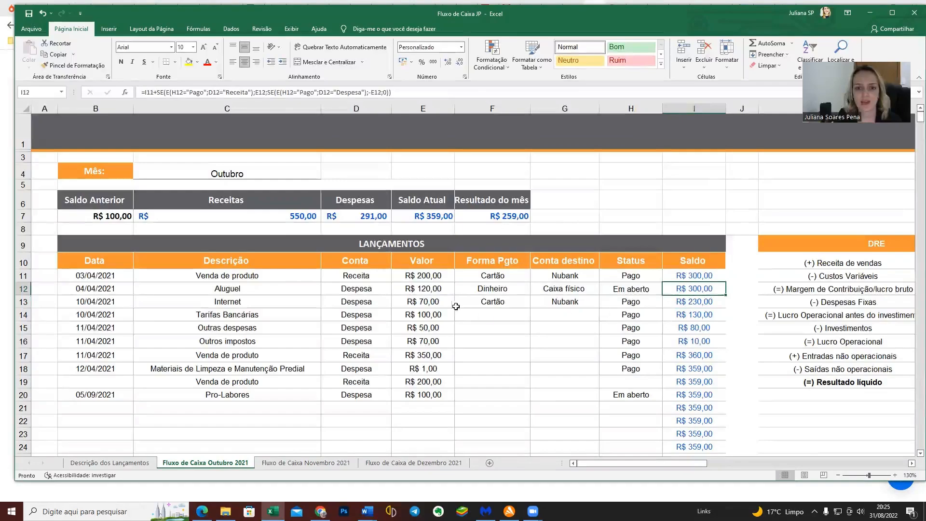
click(438, 303)
click(685, 303)
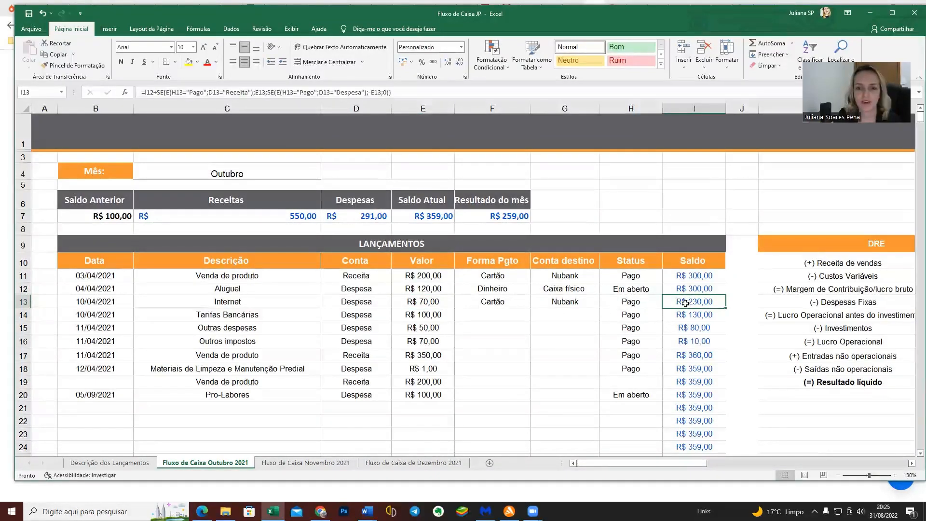
Step: Look through the expense descriptions in rows 14 to 16: Tarifas Bancárias, Outras despesas and Outros impostos
click(295, 315)
click(290, 331)
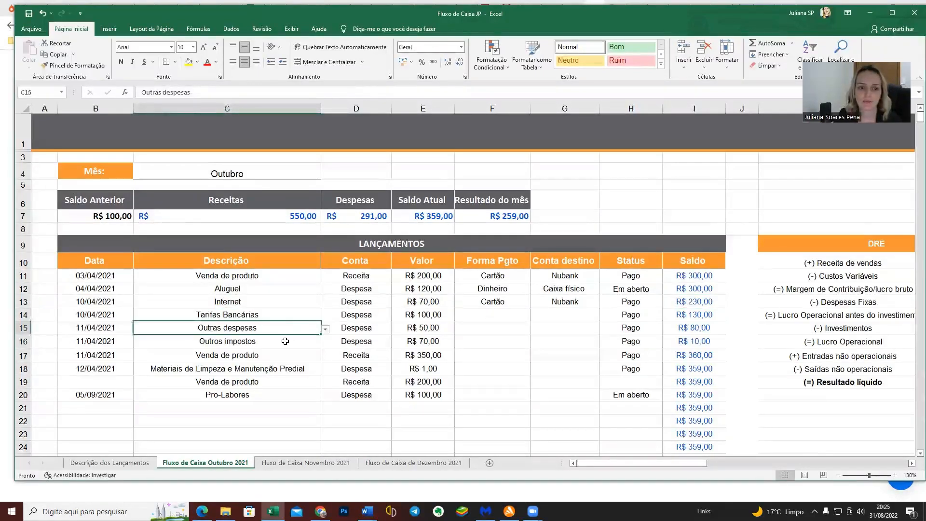
click(285, 342)
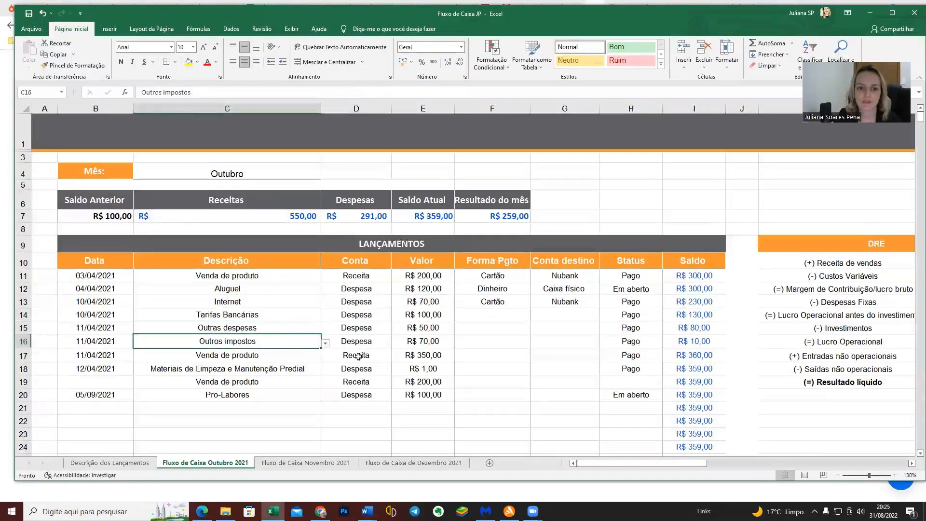
Step: Review the Aluguel entry across row 12, including its Status options and its Saldo formula
click(648, 292)
click(552, 291)
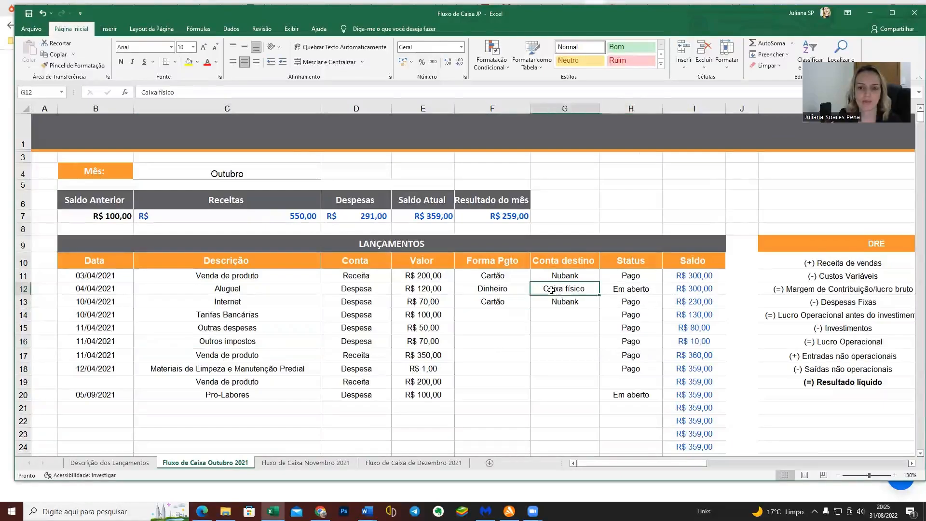
click(229, 288)
drag(229, 288, 632, 289)
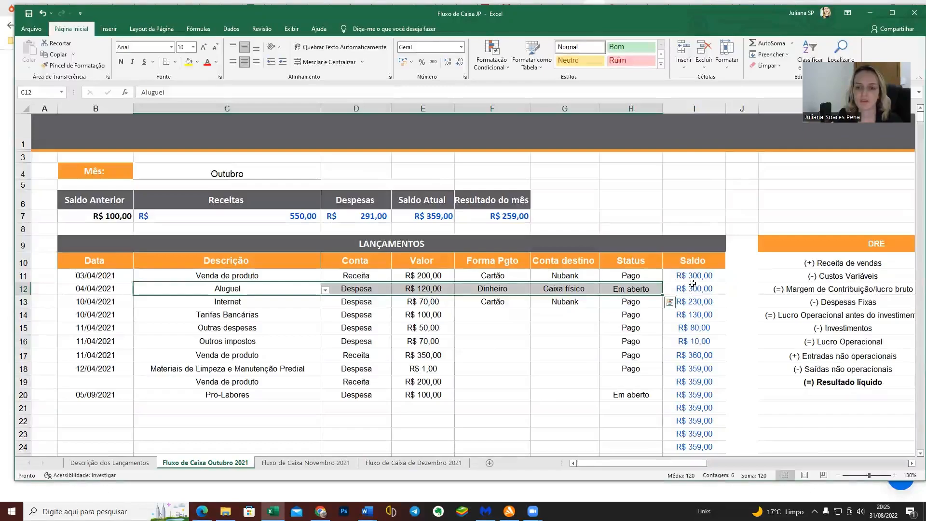
click(654, 292)
click(666, 290)
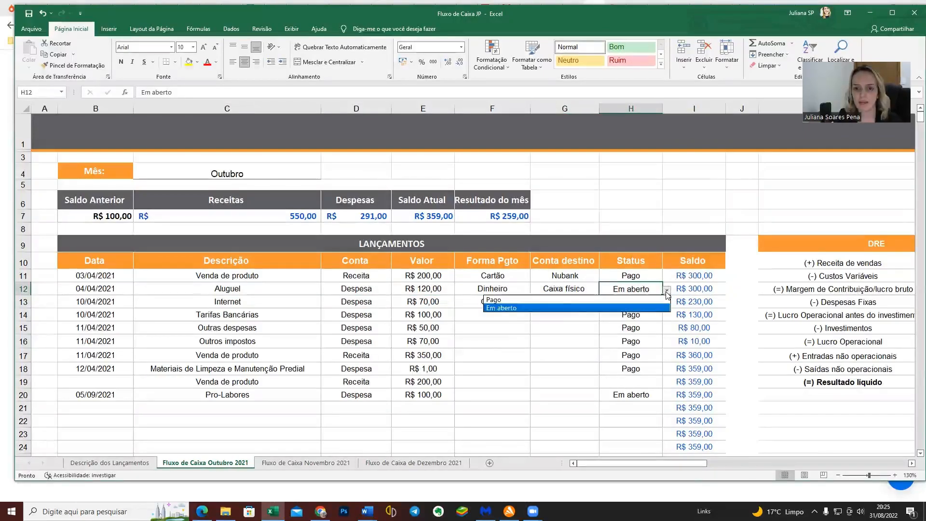
click(697, 287)
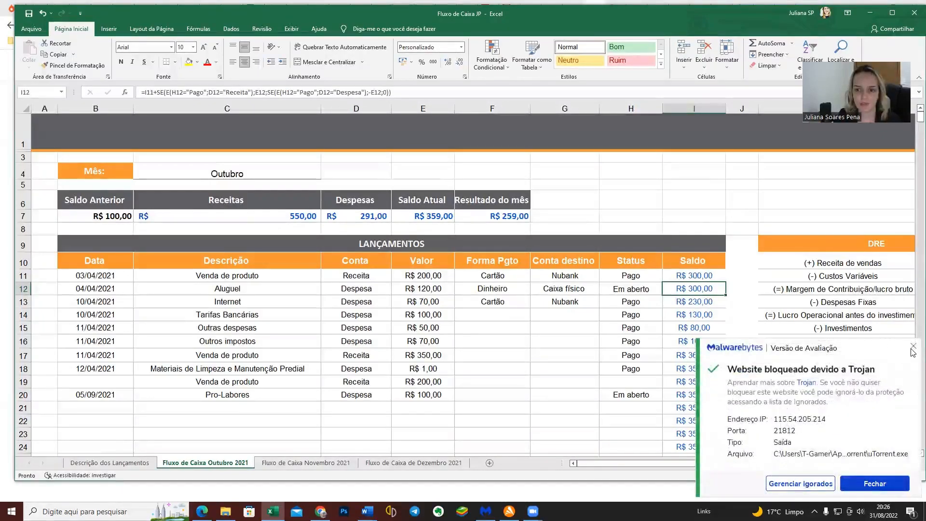
Step: Dismiss the Malwarebytes notification and review the recorded entries from Descrição to Status, starting at row 11
click(913, 347)
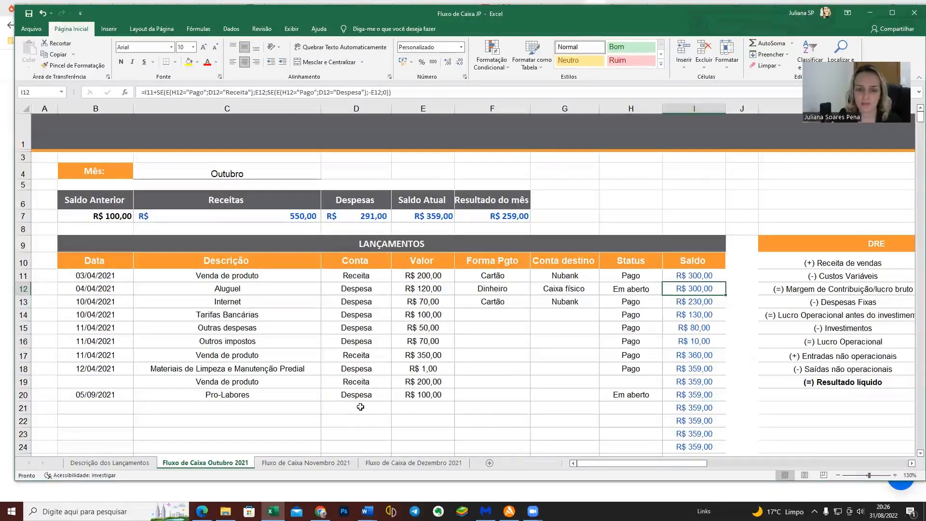
drag(266, 290, 259, 396)
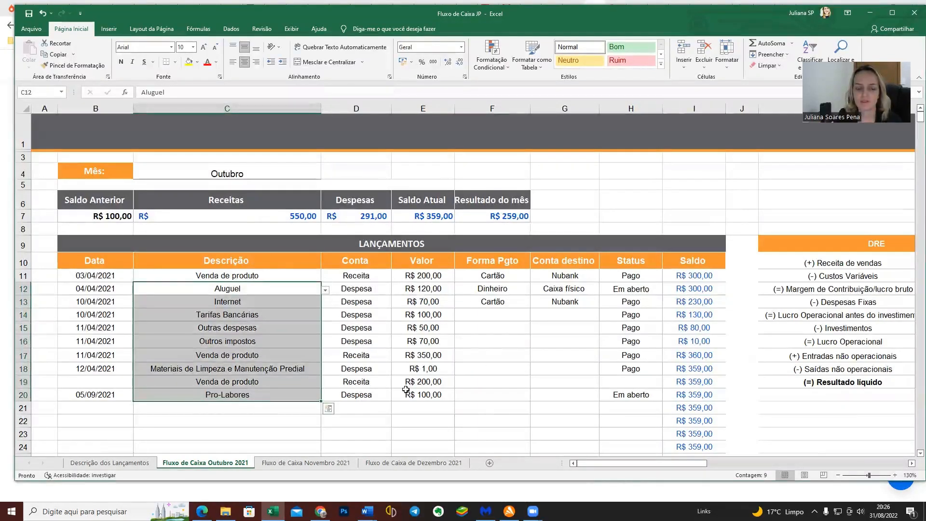
click(481, 381)
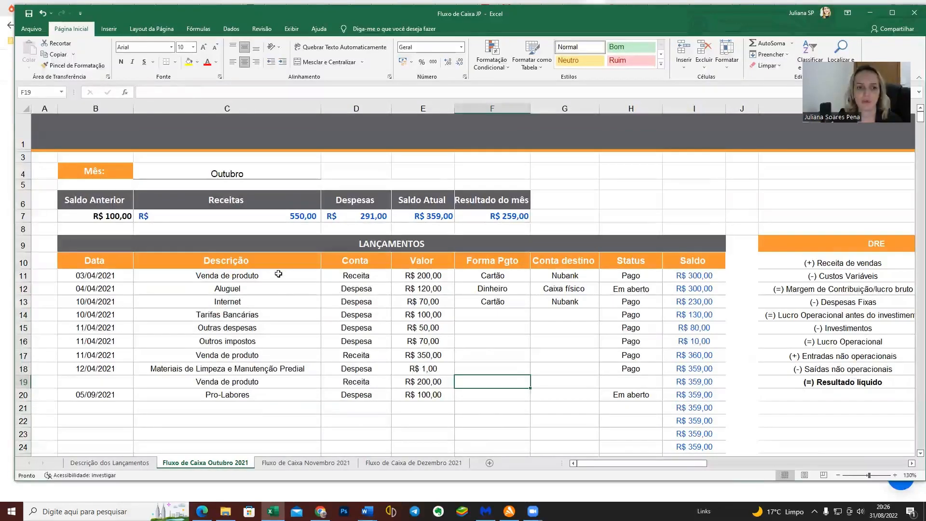
drag(279, 275, 622, 411)
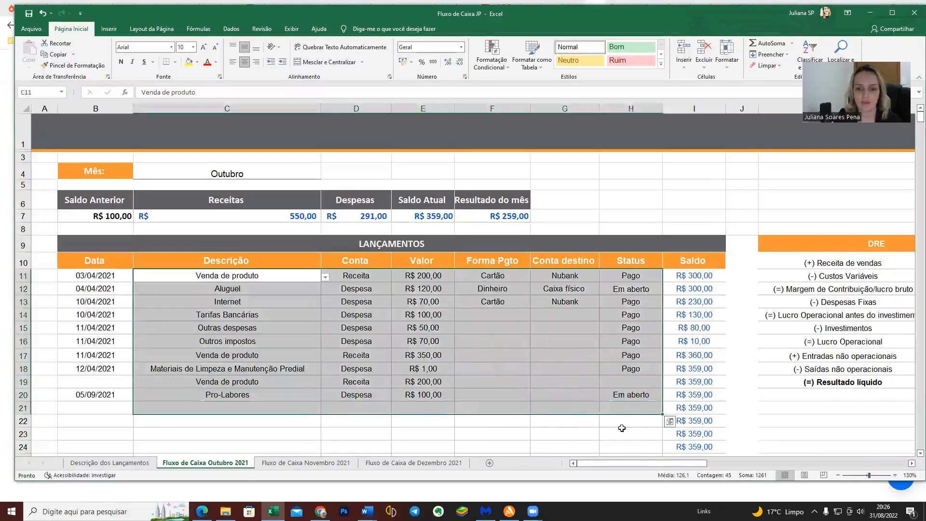
Step: Examine the DRE table beside the entries, from its heading down to Resultado líquido
drag(639, 463, 660, 465)
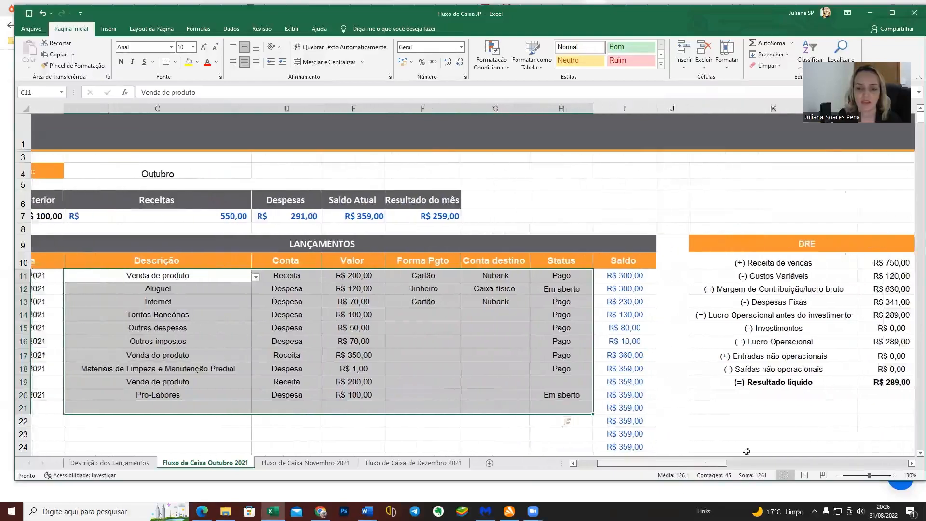
click(690, 251)
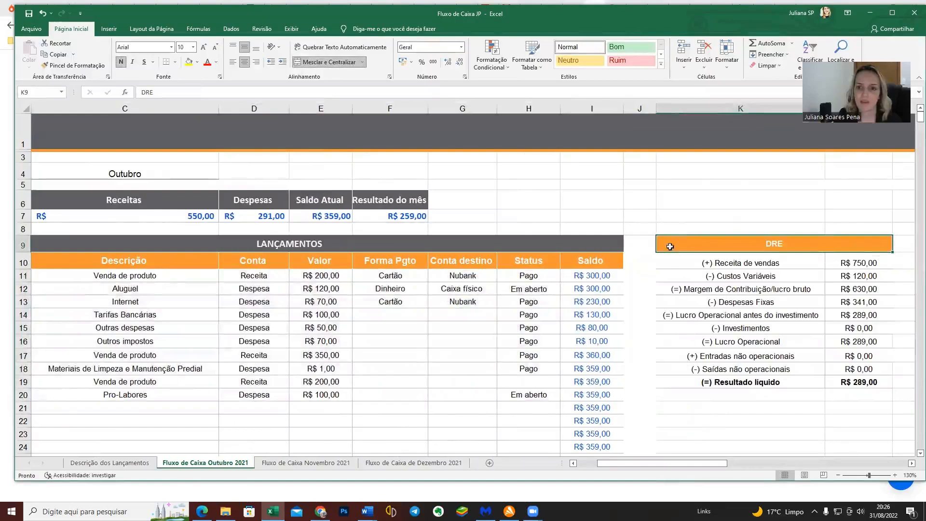
drag(680, 252, 671, 388)
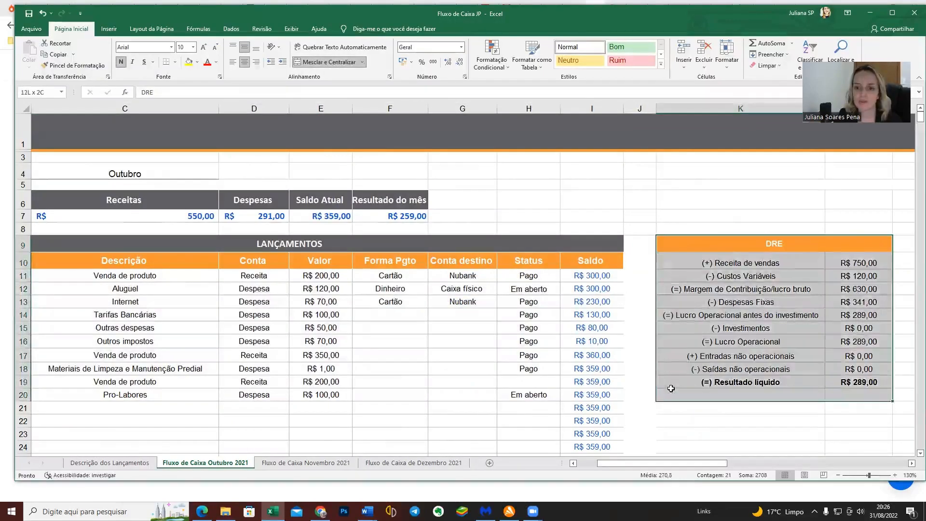
click(756, 241)
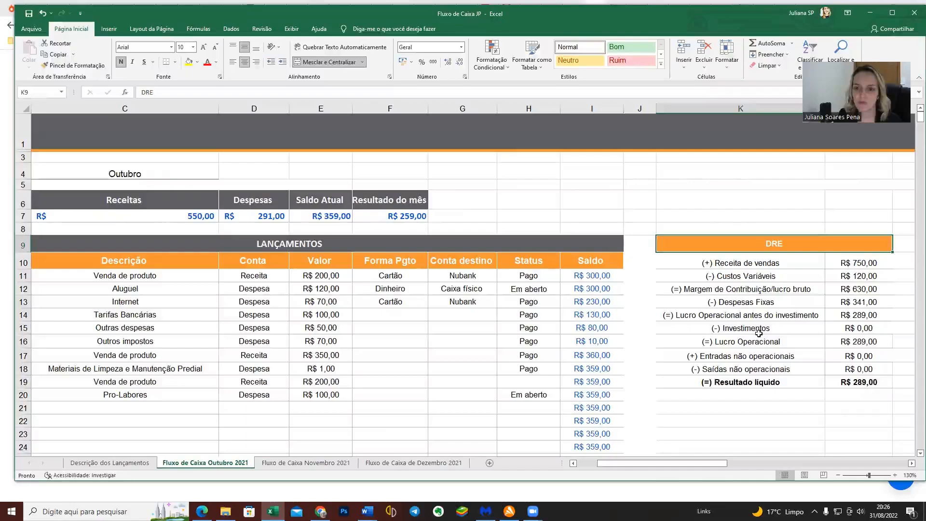
Step: Inspect the Receita de vendas and Custos Variáveis lines of the DRE, including the formulas behind their amounts
click(788, 266)
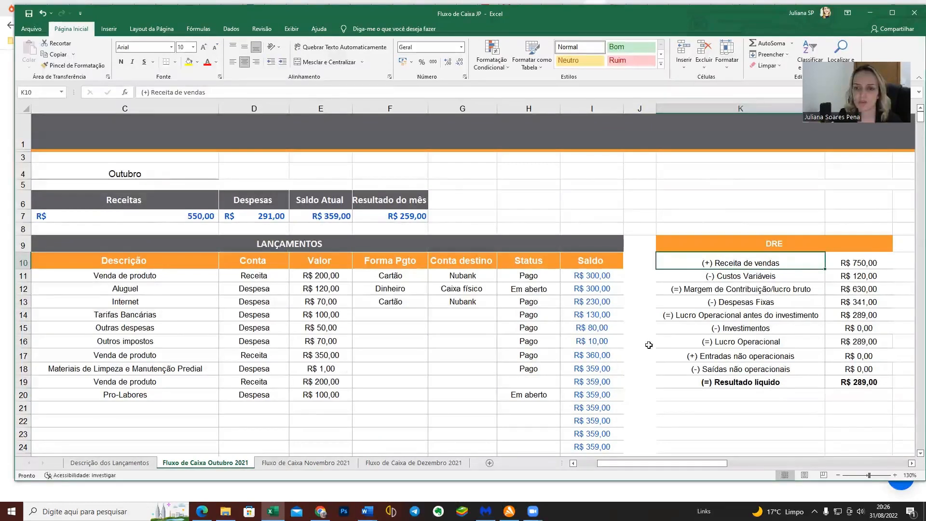
click(851, 261)
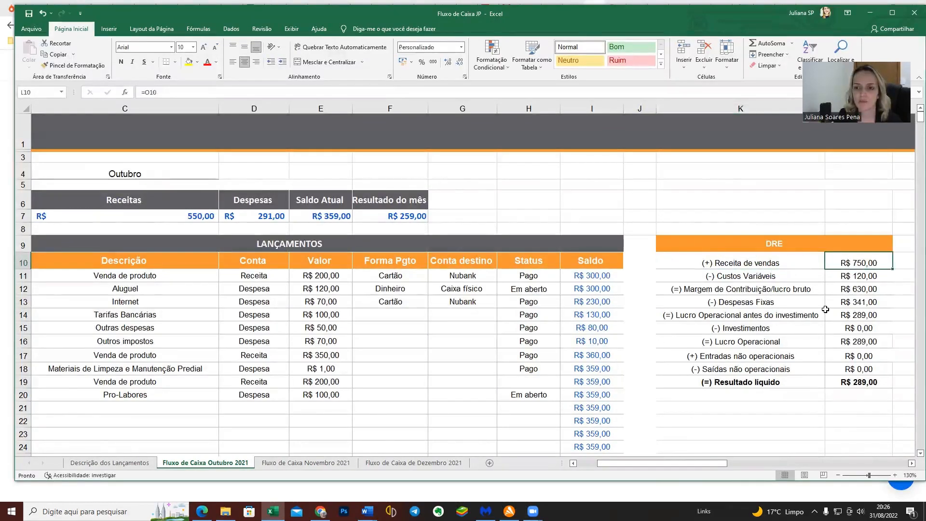
click(766, 280)
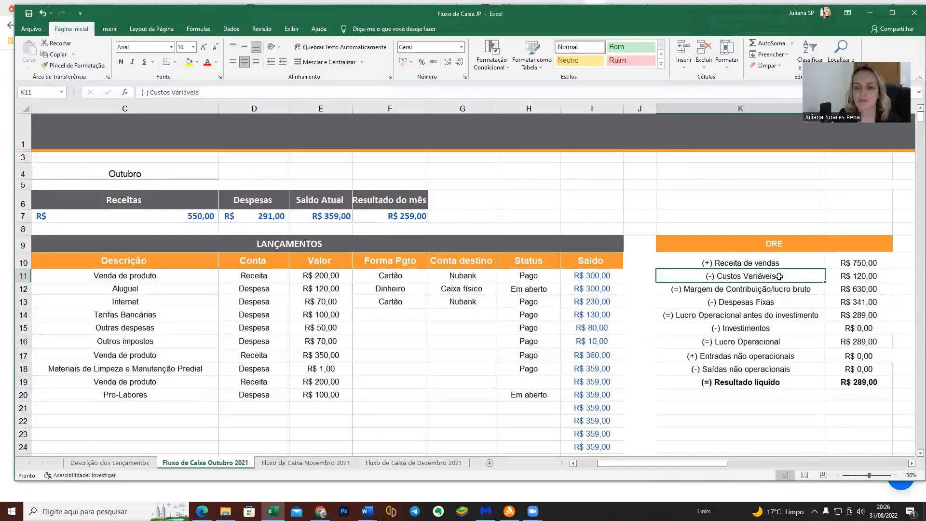
click(854, 262)
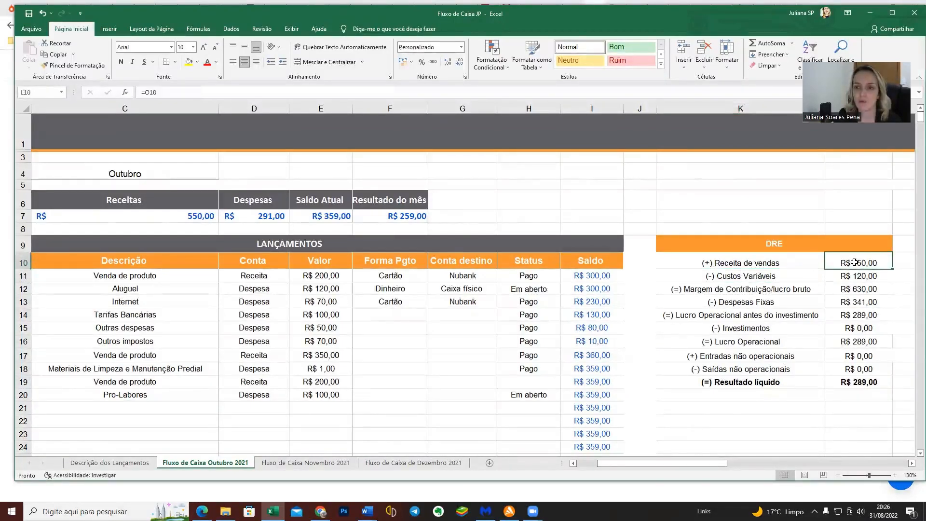
click(810, 277)
key(Right)
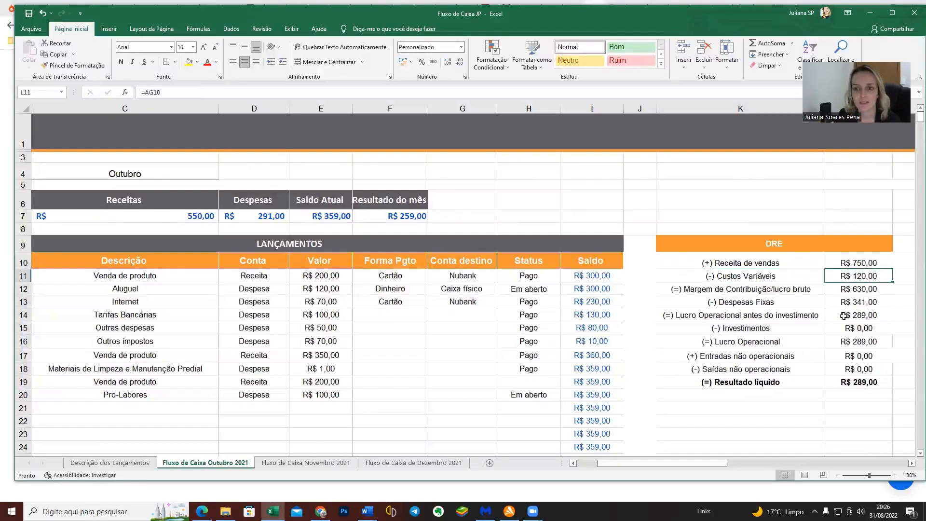
click(791, 272)
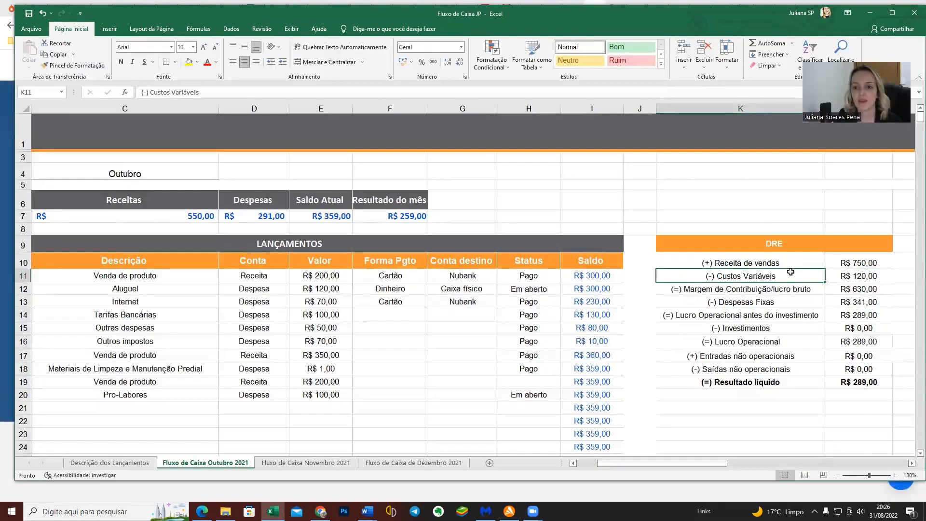
click(854, 261)
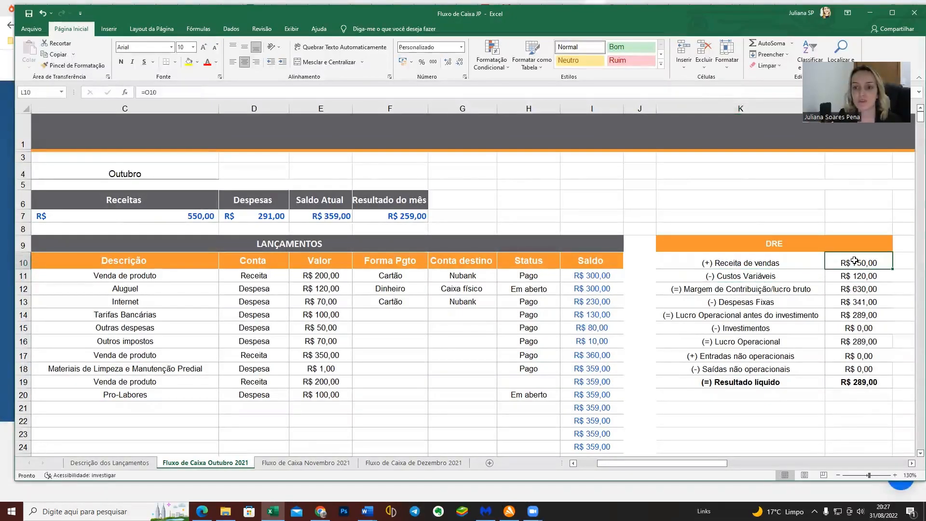
click(798, 279)
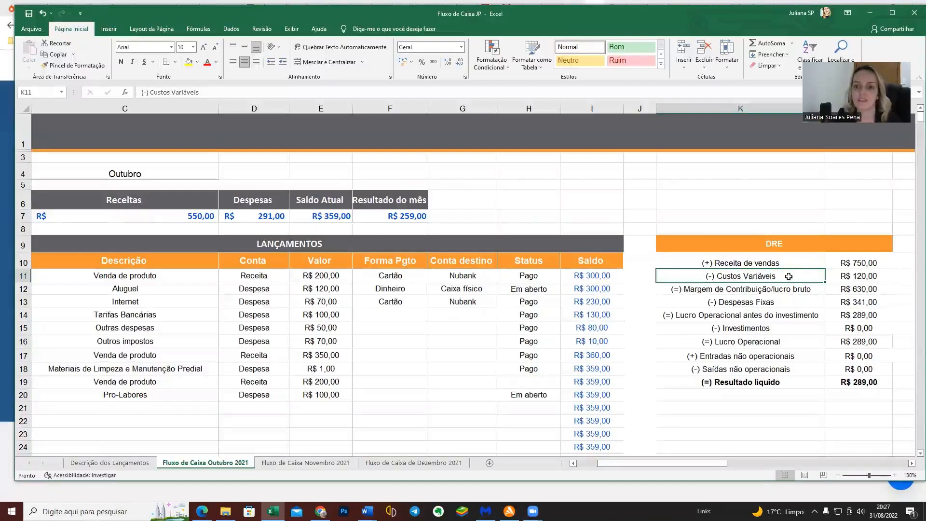
Step: Compare the Despesas Fixas line of the DRE with Custos Variáveis and Receita de vendas
click(782, 302)
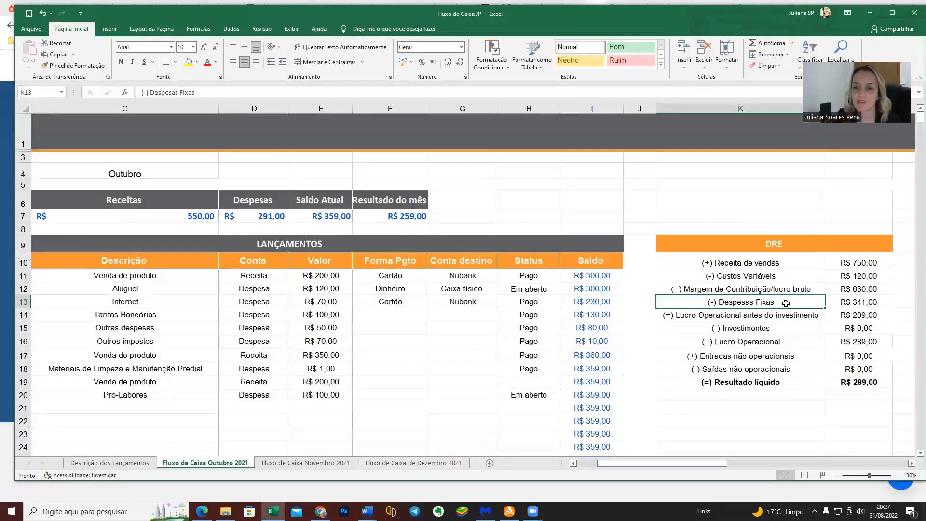
drag(841, 303, 778, 304)
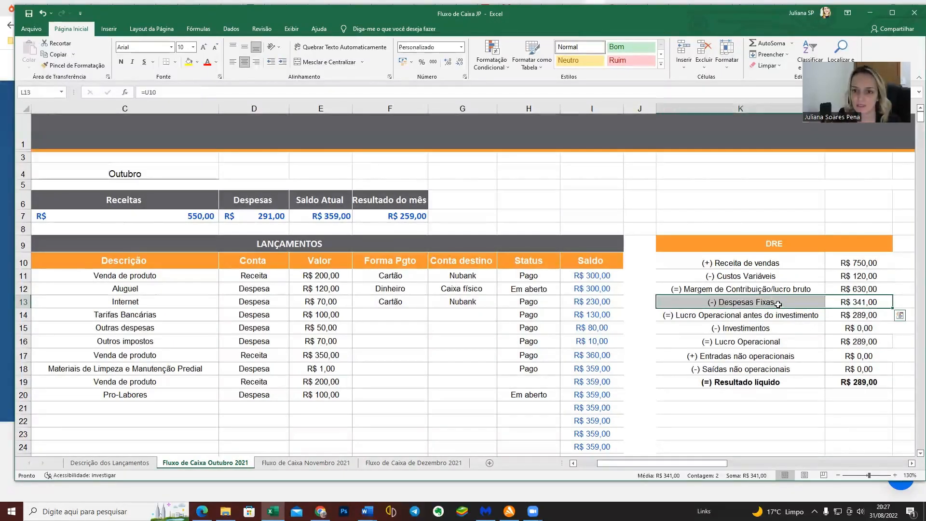
click(801, 278)
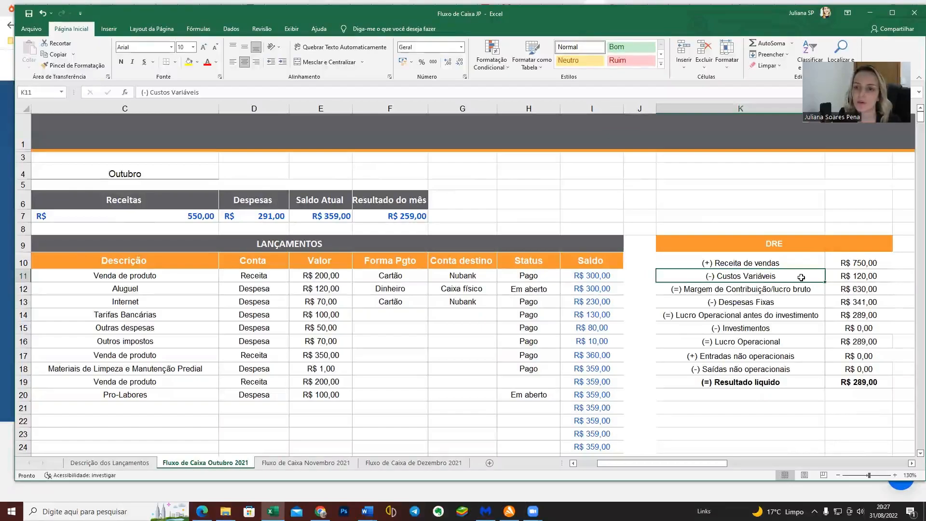
click(839, 276)
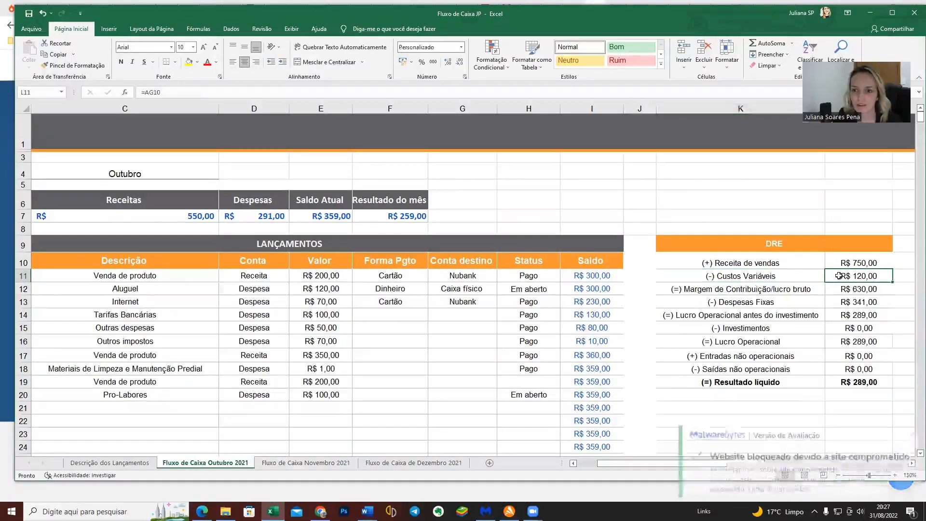
click(872, 261)
click(865, 276)
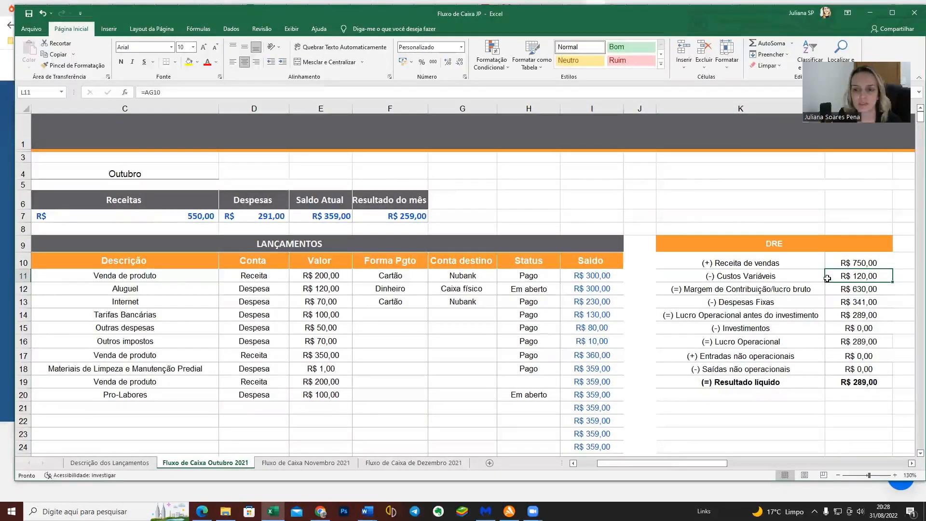
Step: Examine the Margem de Contribuição/lucro bruto line and its formula alongside the Despesas Fixas line in the DRE
click(722, 291)
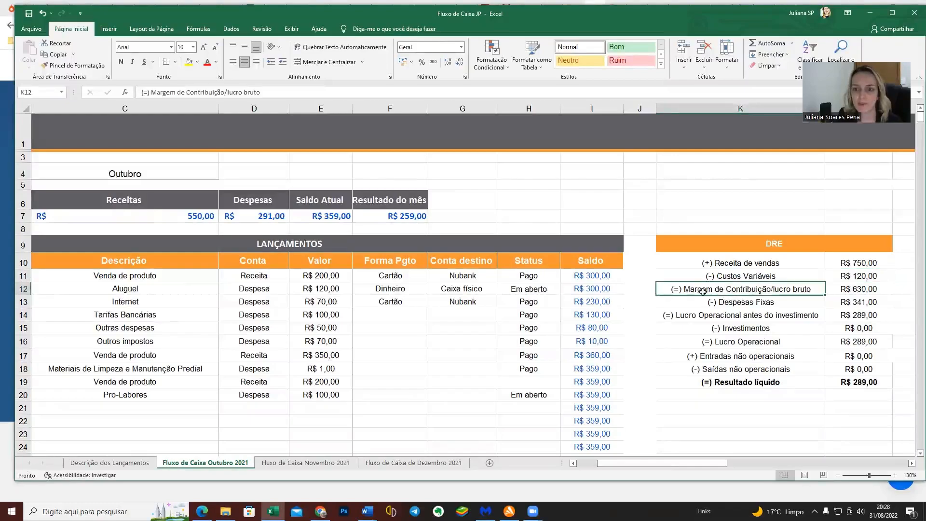
click(880, 295)
click(870, 303)
drag(871, 290, 705, 292)
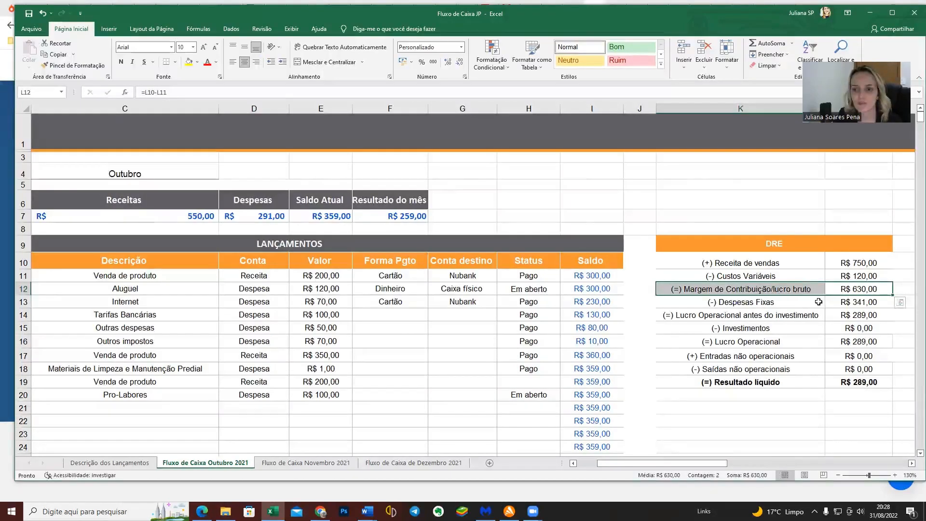
click(782, 303)
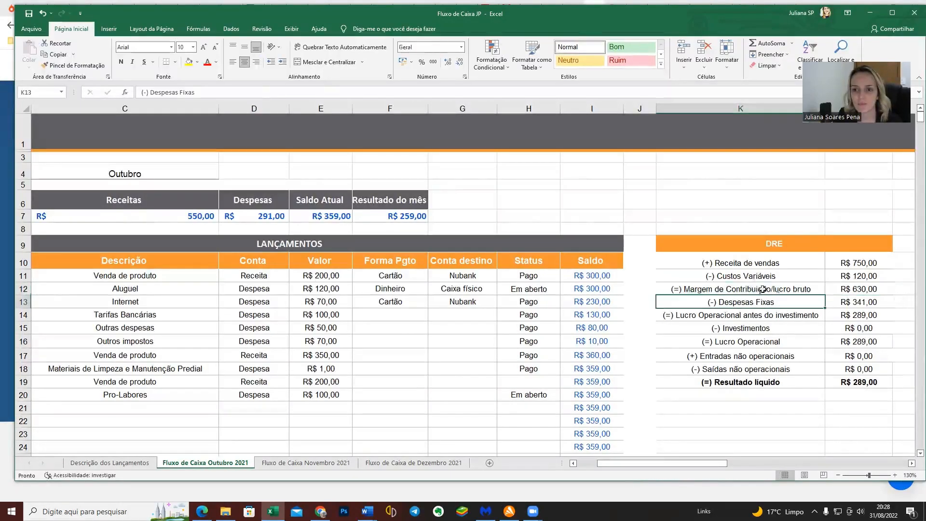
Step: Trace how Margem de Contribuição/lucro bruto is calculated from Receita de vendas and Custos Variáveis
drag(685, 263, 834, 289)
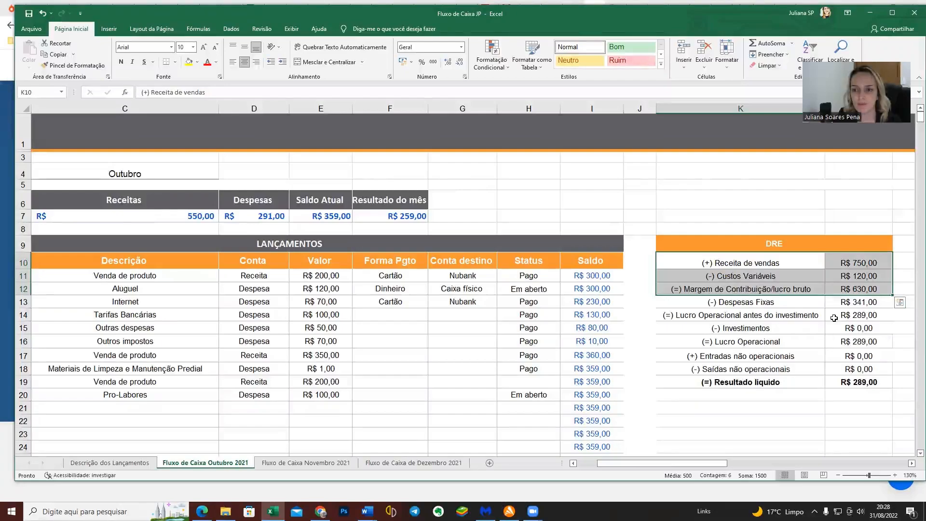
click(818, 263)
click(818, 276)
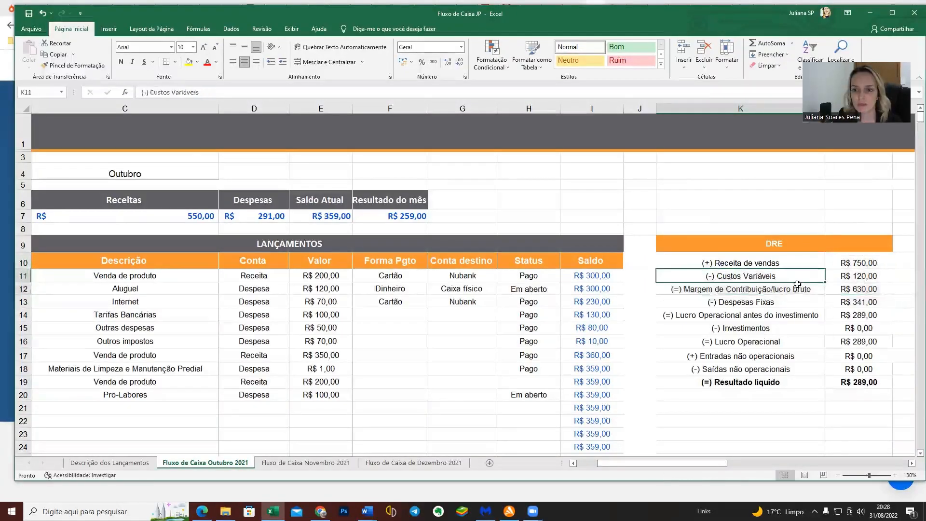
click(812, 291)
click(848, 291)
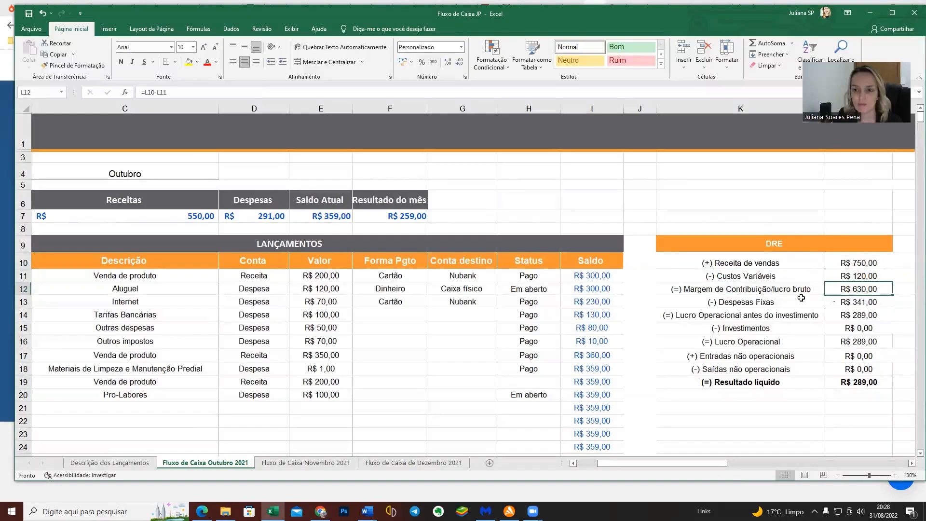
Step: Review the Margem de Contribuição/lucro bruto line, then inspect the Despesas Fixas line and the formula behind its amount in the DRE
click(757, 299)
click(769, 290)
click(859, 289)
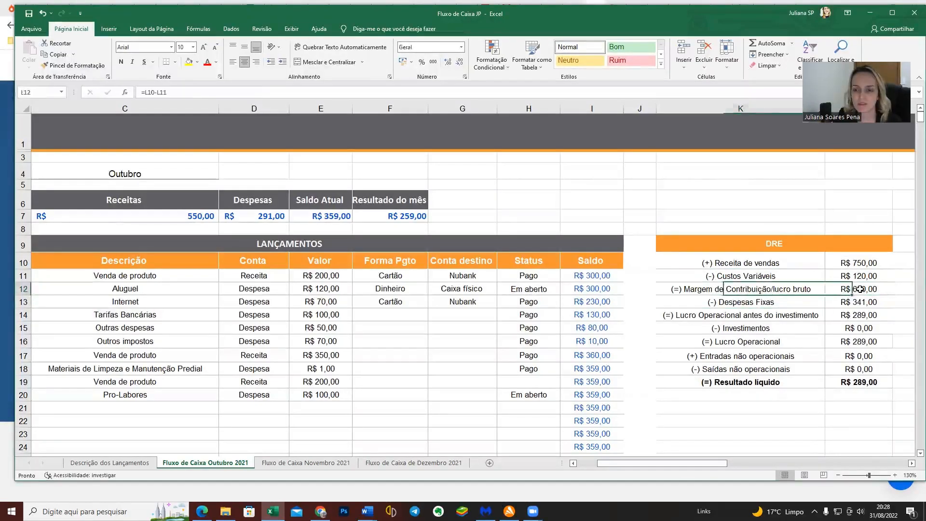
click(789, 307)
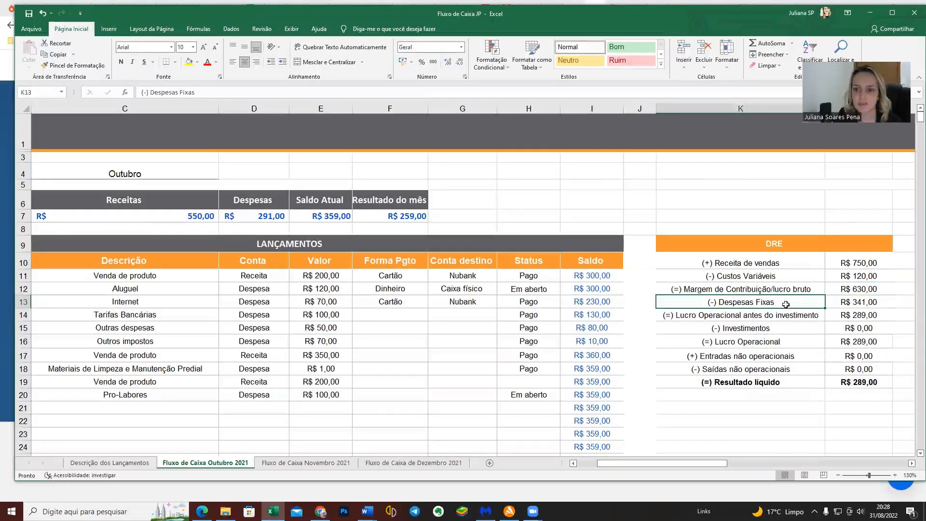
click(852, 306)
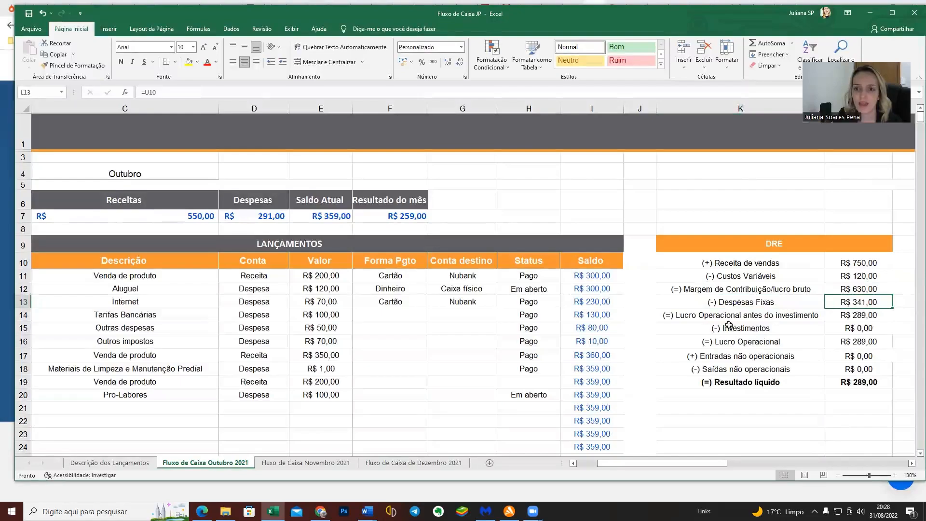
drag(798, 304, 832, 303)
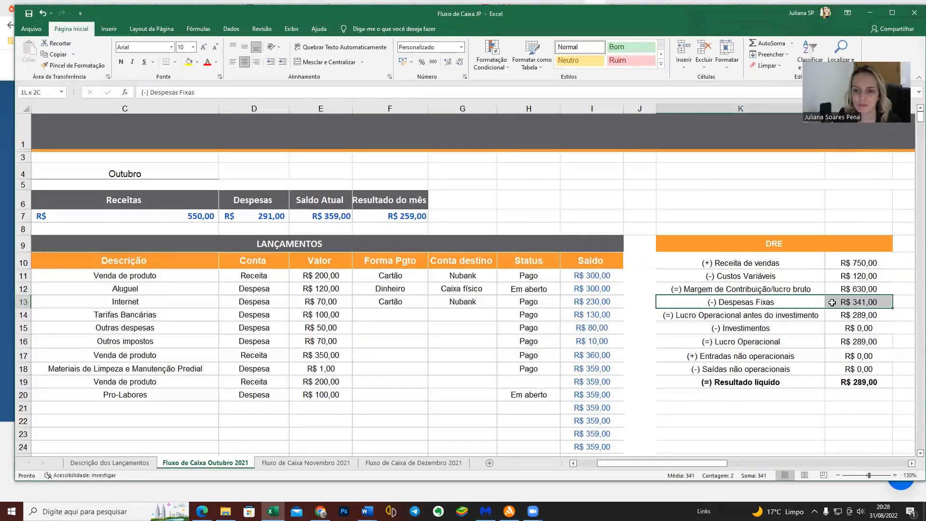
Step: Examine the Lucro Operacional antes do investimento line of the DRE and the formula behind its amount
click(703, 318)
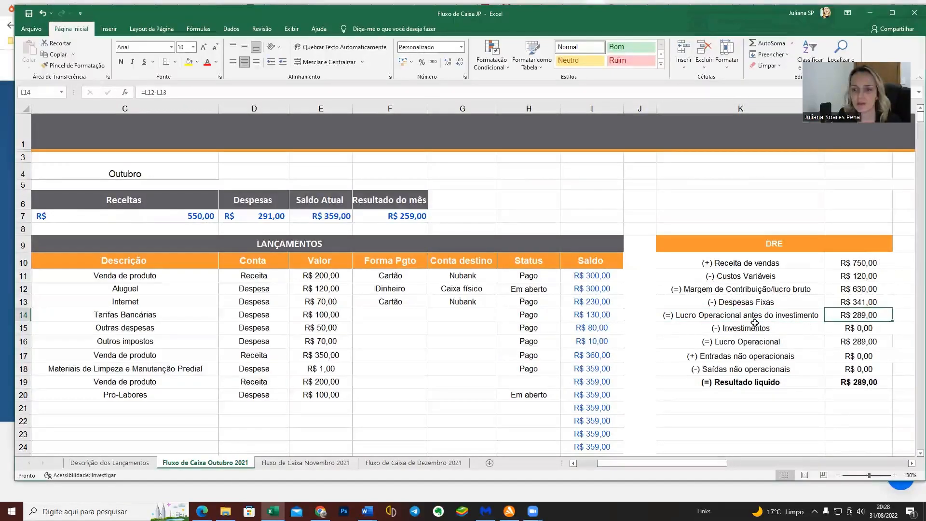
drag(653, 315, 777, 314)
click(806, 327)
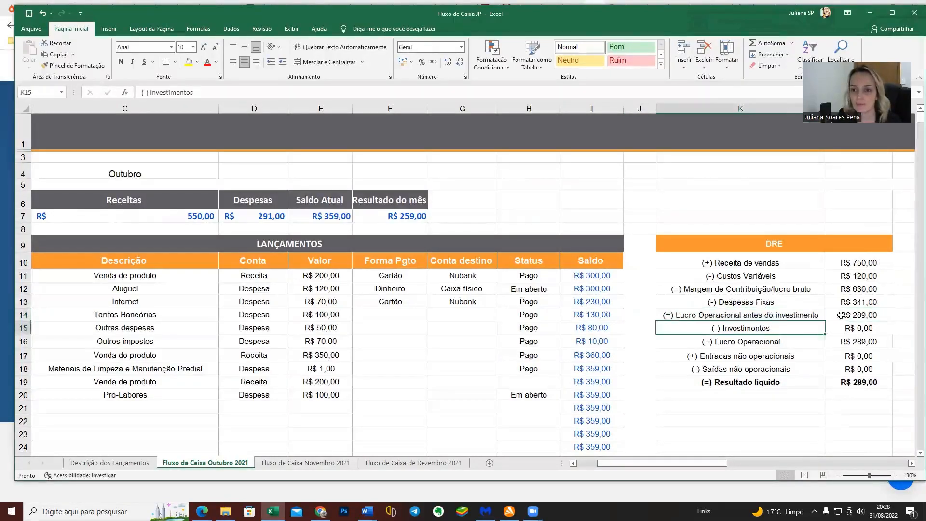
drag(843, 317, 796, 316)
click(797, 331)
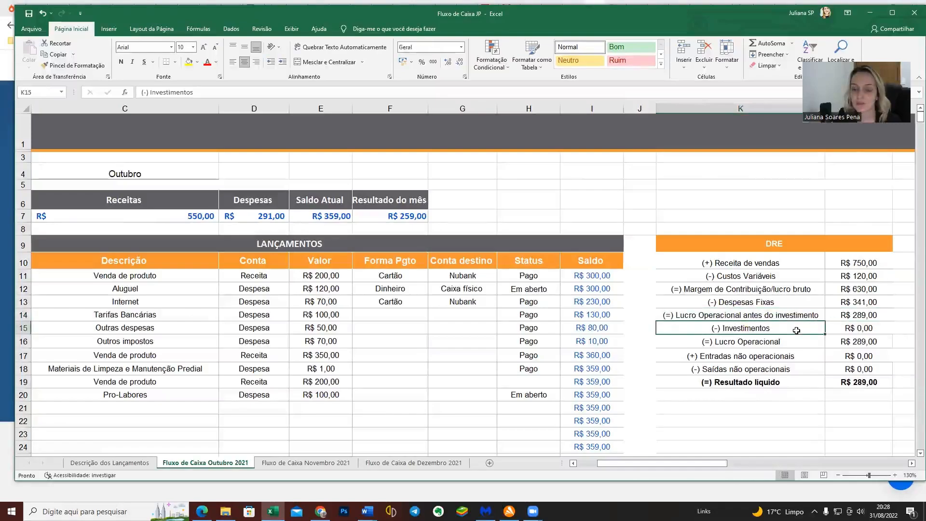
Step: Inspect the Investimentos line of the DRE, including the formula behind its amount
drag(859, 331, 818, 336)
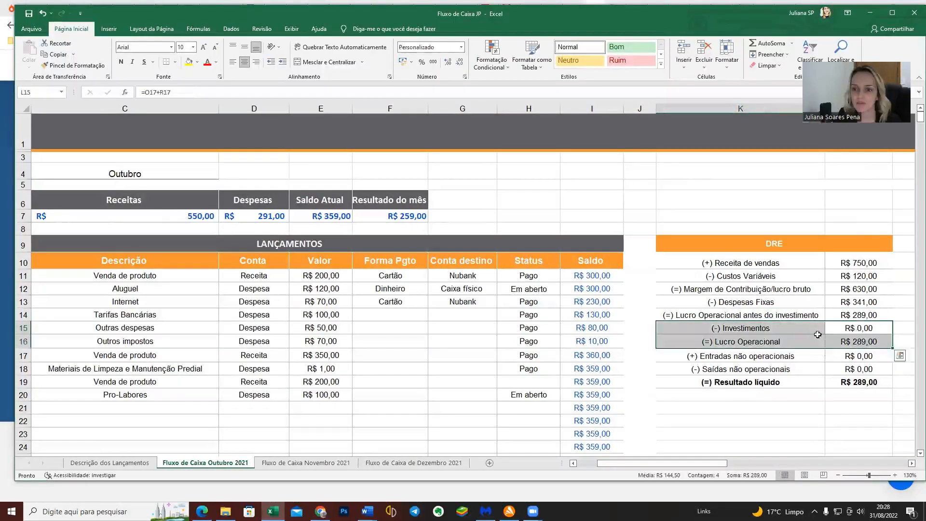
click(821, 352)
click(816, 329)
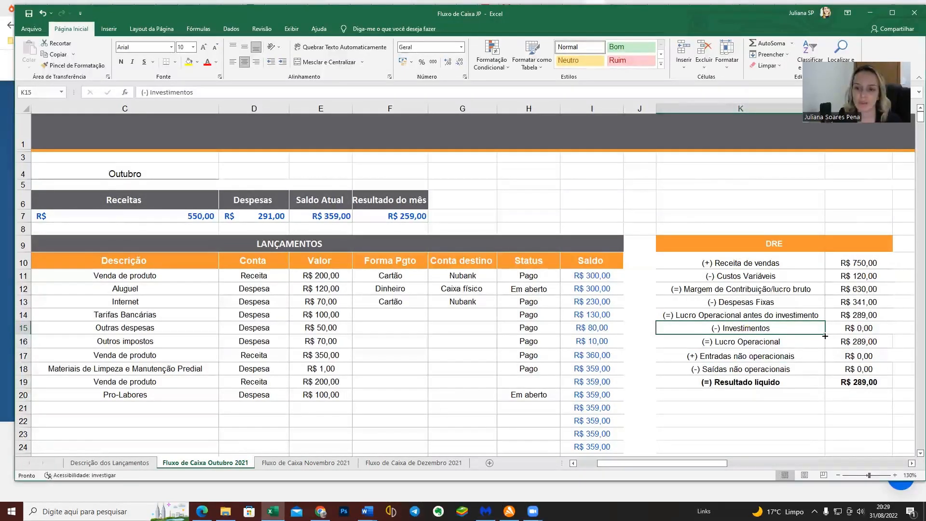
click(862, 327)
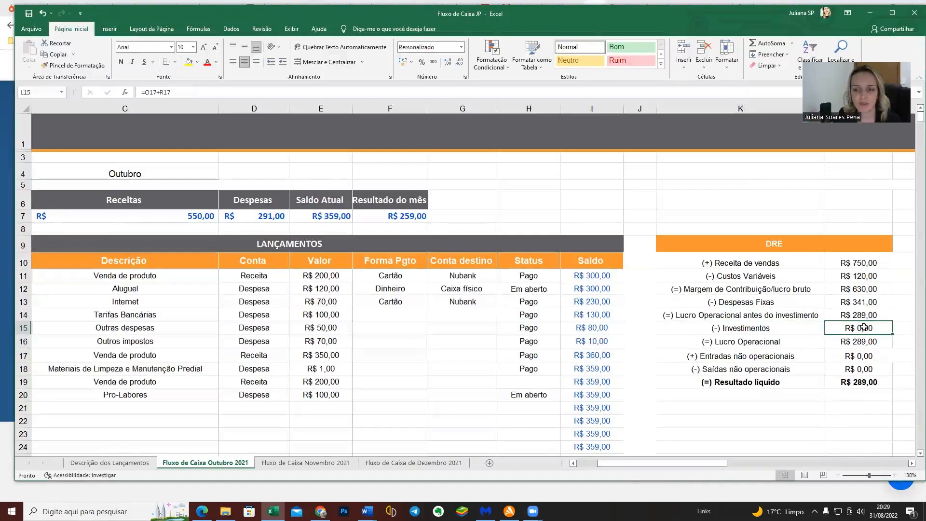
drag(796, 316, 815, 328)
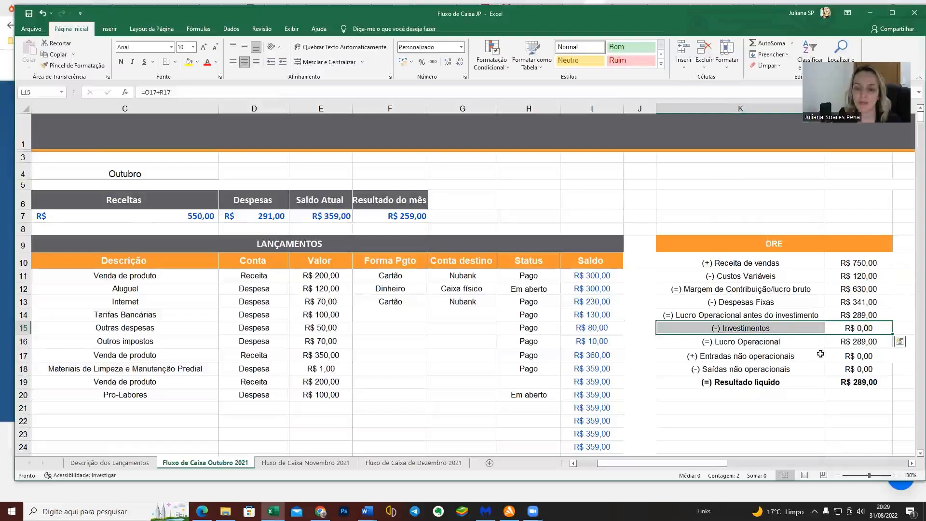
click(854, 328)
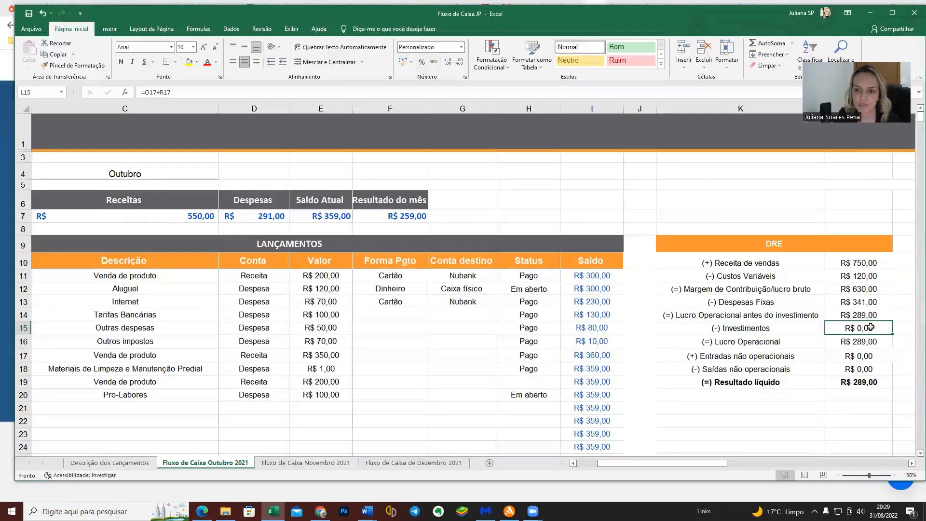
Step: Trace how Lucro Operacional is calculated from Lucro Operacional antes do investimento and Investimentos in the DRE
click(762, 344)
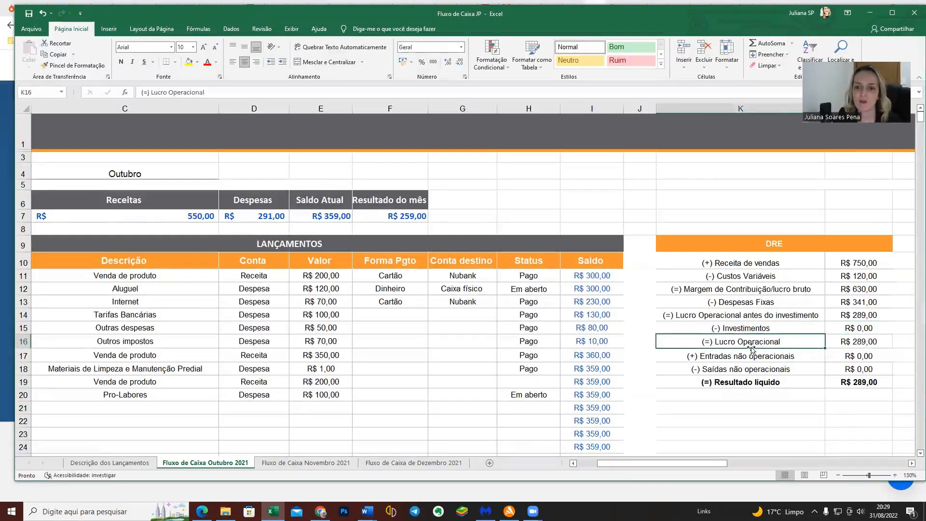
click(840, 344)
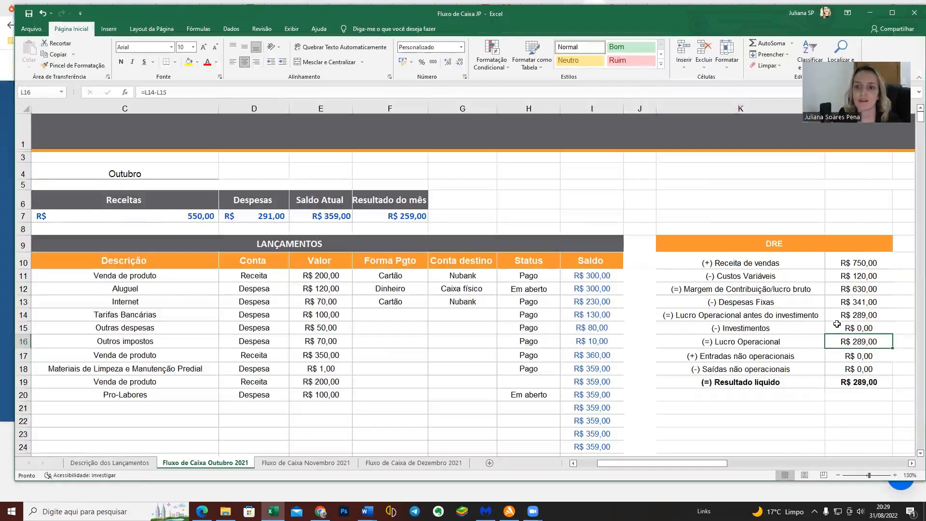
click(690, 321)
click(698, 342)
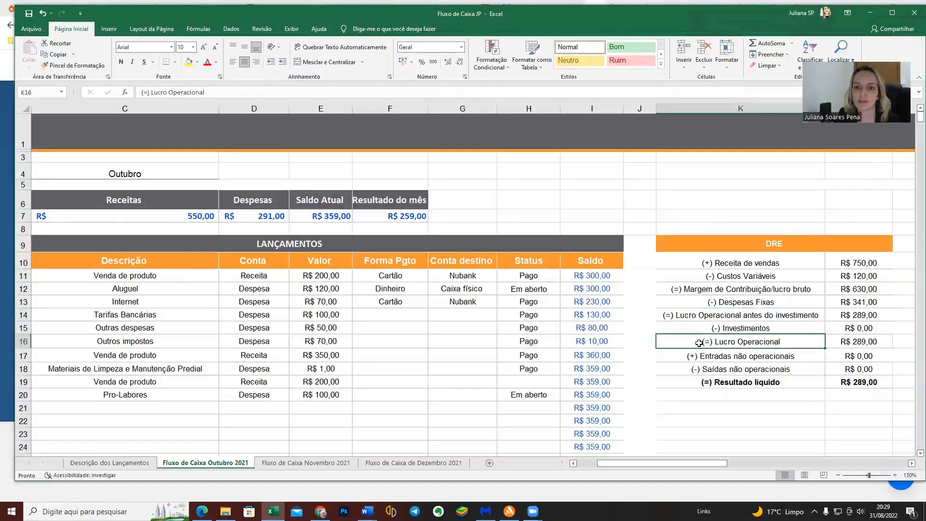
click(799, 330)
drag(833, 331, 776, 338)
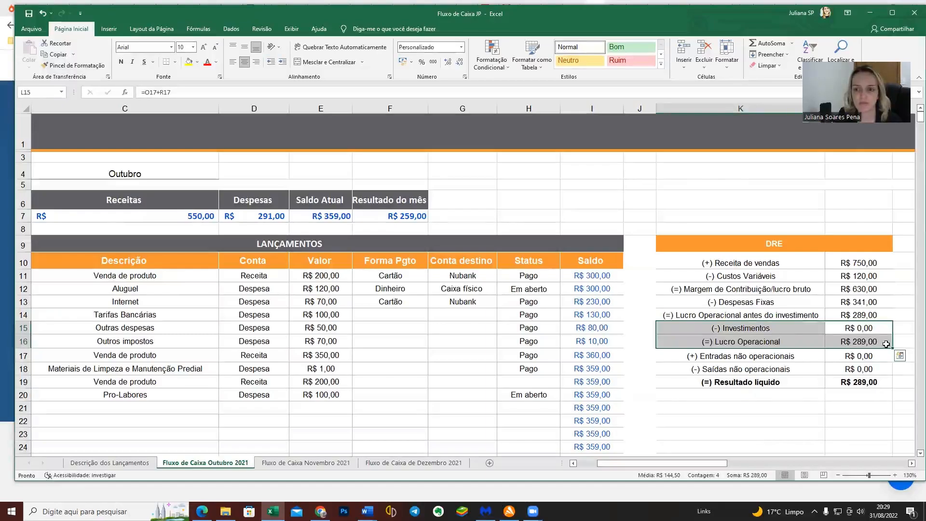
click(861, 345)
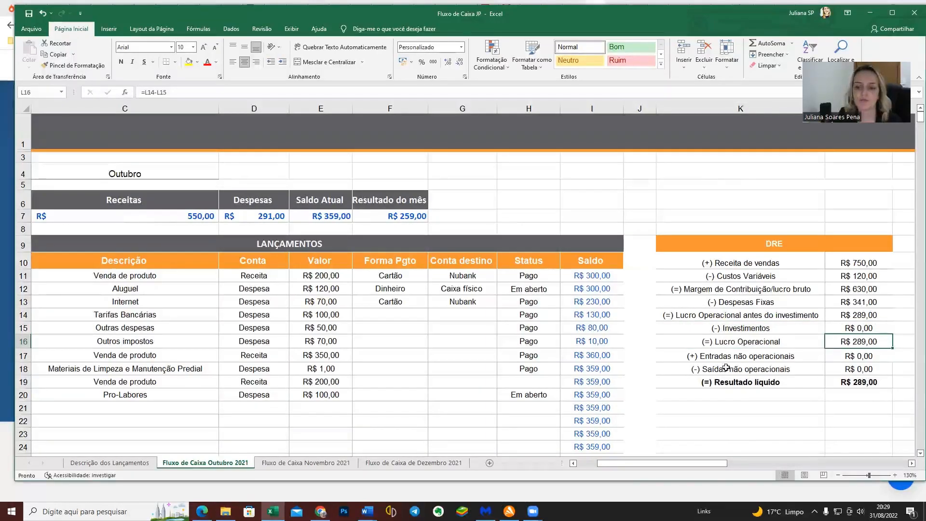
Step: Inspect the Entradas não operacionais line of the DRE and the SOMASE formula behind its amount
click(767, 359)
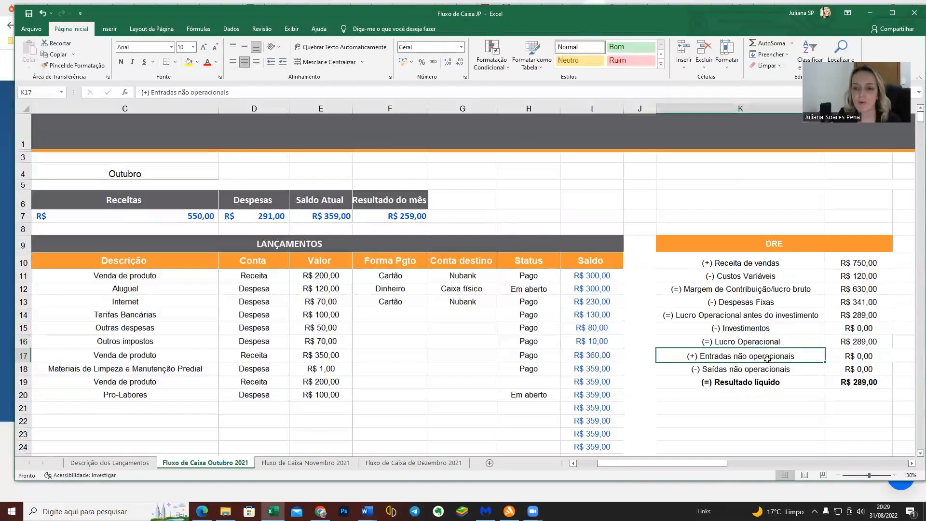
click(836, 358)
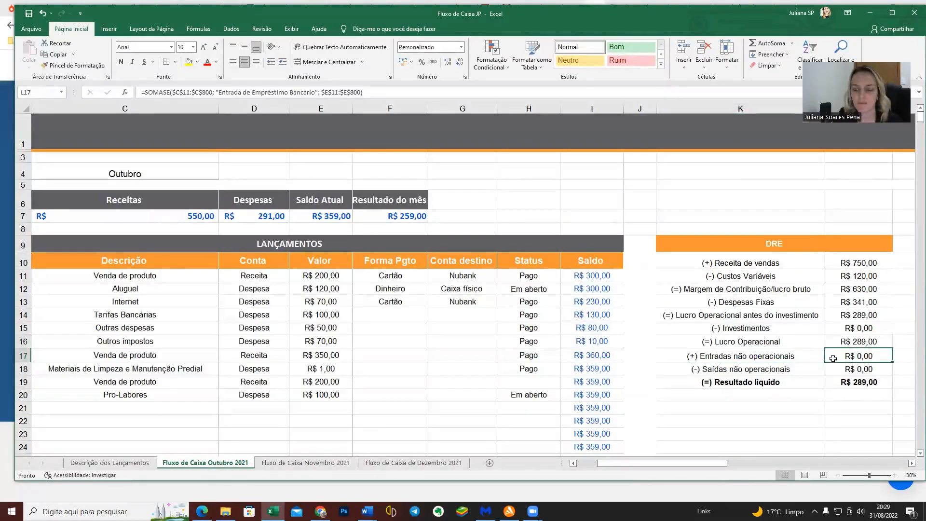
click(798, 361)
click(842, 357)
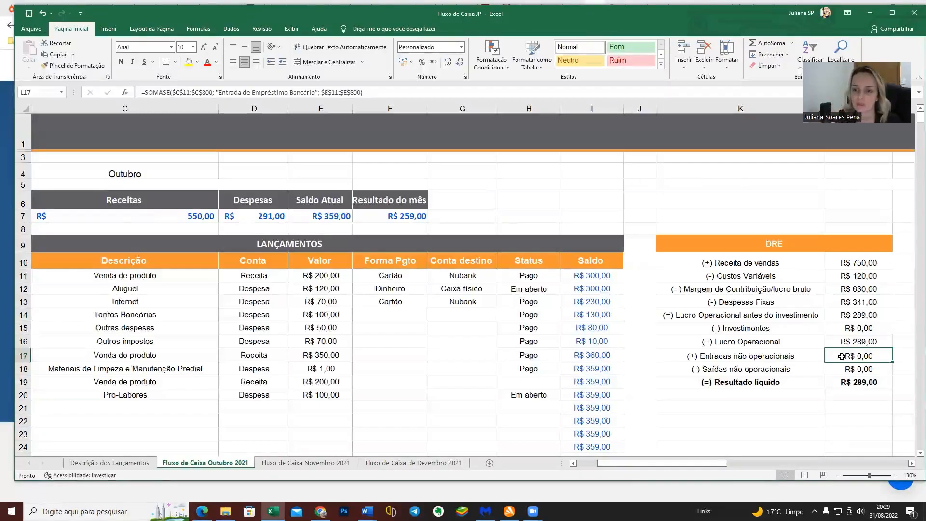
click(791, 361)
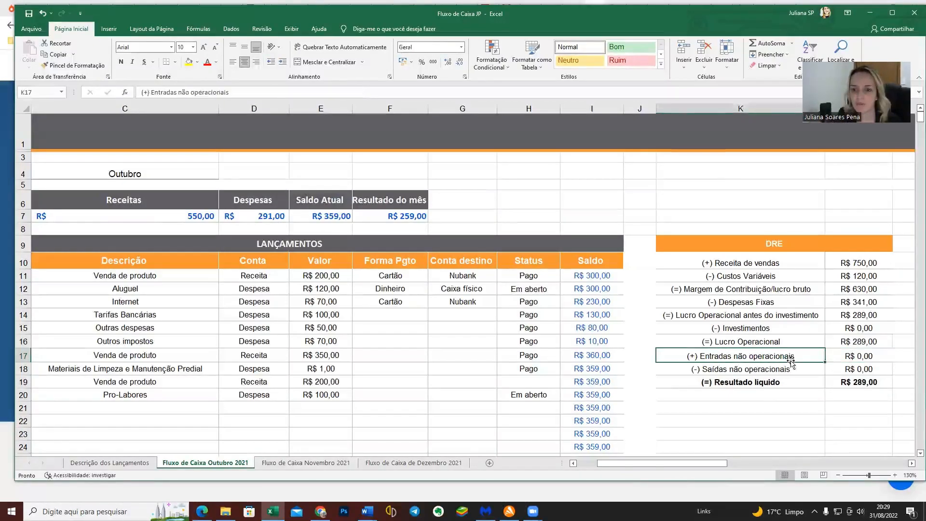
click(833, 357)
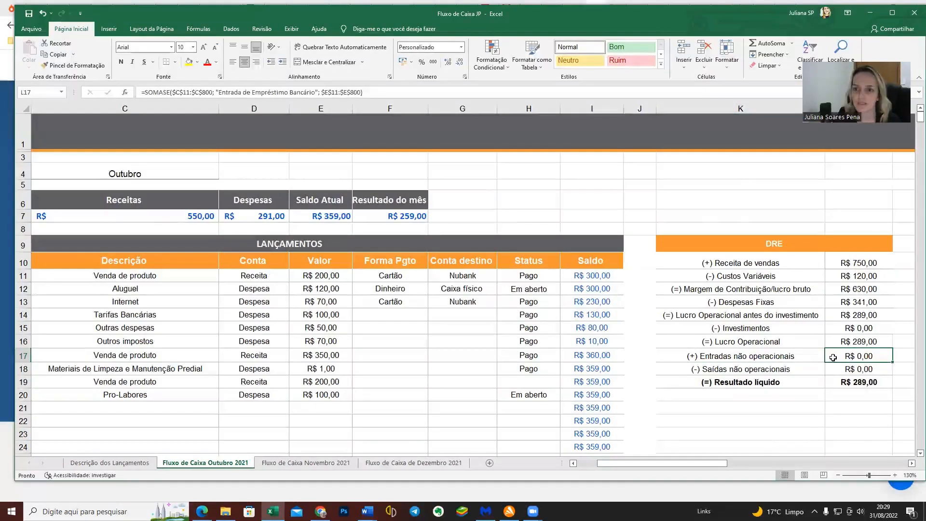
Step: Inspect the Saídas não operacionais line of the DRE and the cell reference behind its amount
click(804, 369)
click(862, 369)
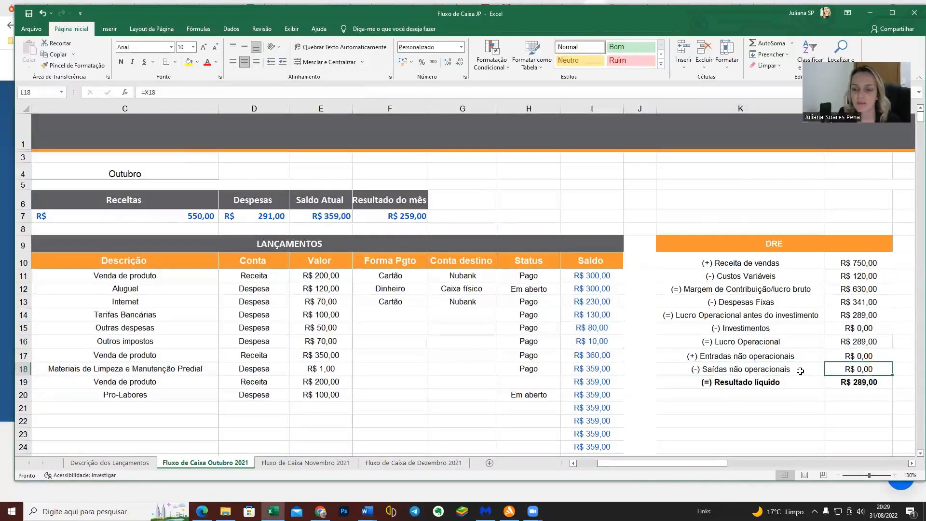
drag(798, 359, 822, 368)
click(850, 371)
click(781, 368)
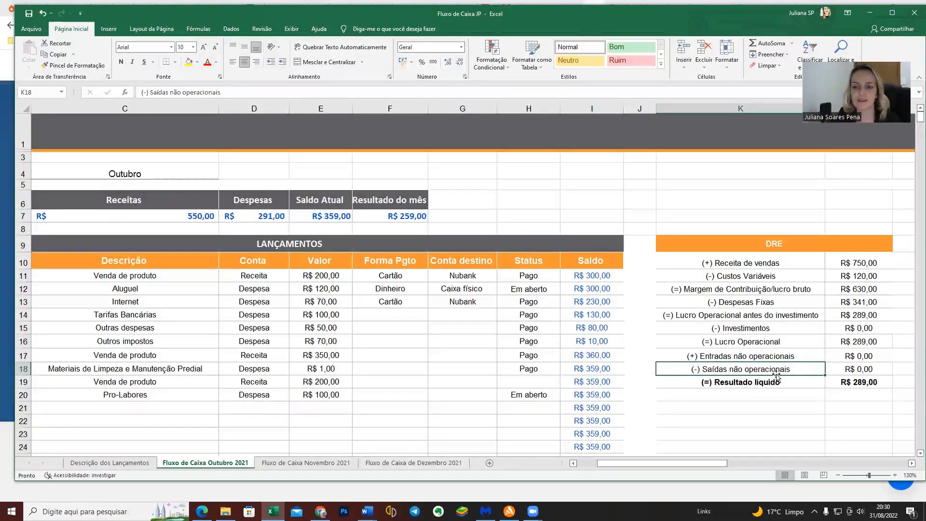
click(826, 369)
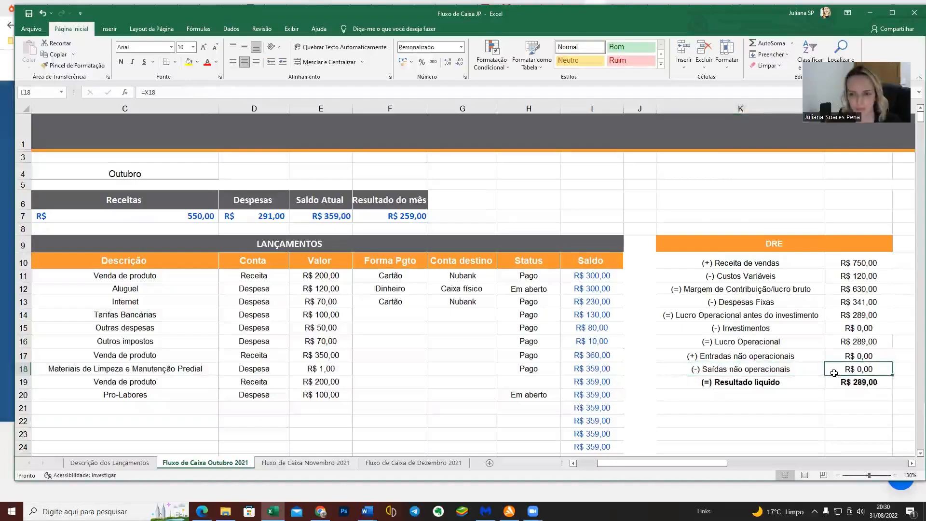
Step: Examine the Resultado líquido line of the DRE and the formula that calculates it
key(Down)
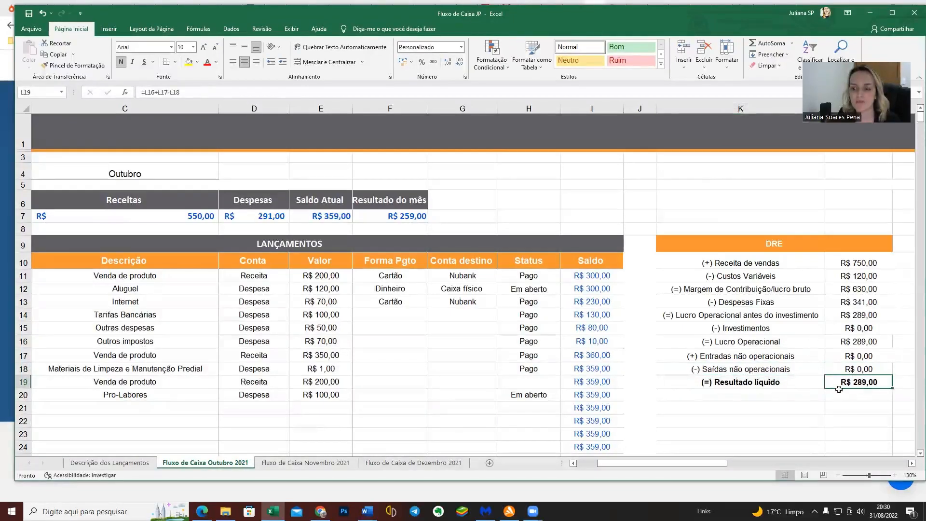
drag(776, 385, 849, 383)
click(759, 385)
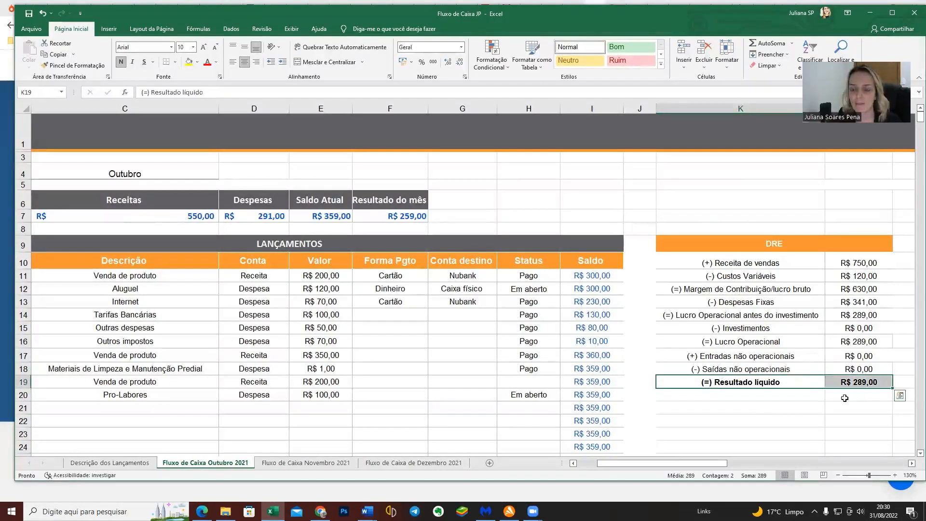
click(843, 397)
drag(729, 387, 842, 383)
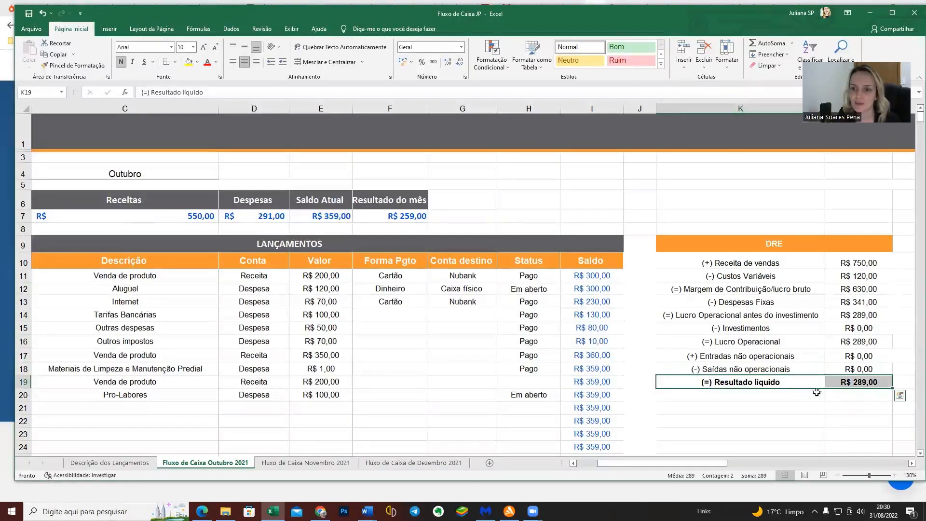
Step: Review the whole DRE block from its heading down to Resultado líquido
drag(665, 253, 665, 384)
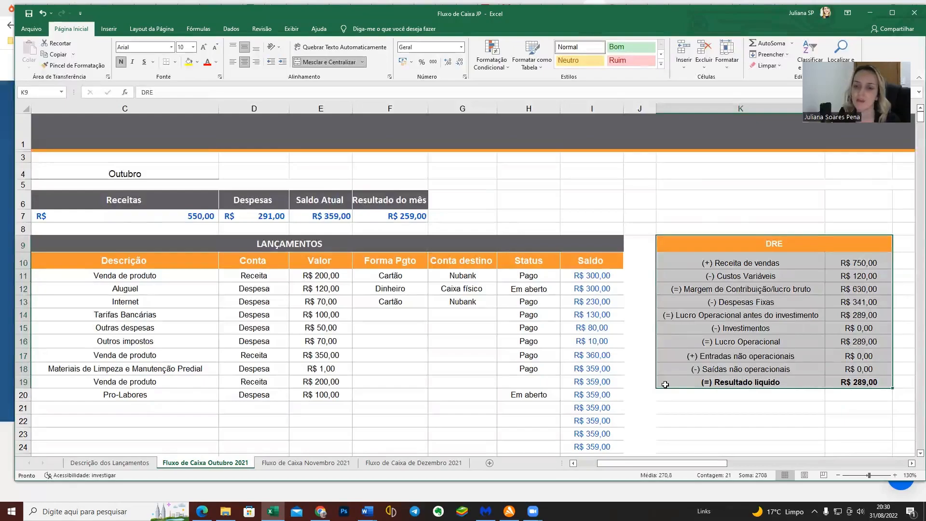
click(690, 397)
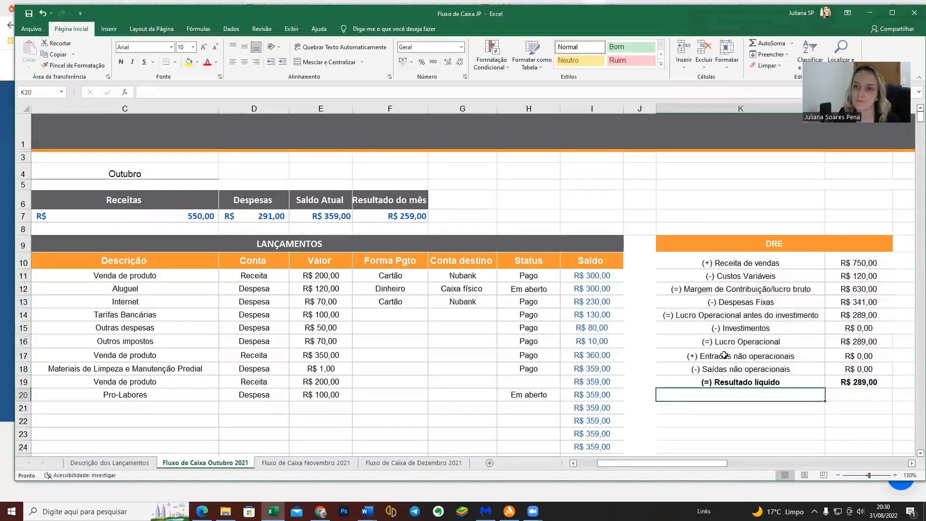
drag(683, 245, 685, 381)
click(748, 274)
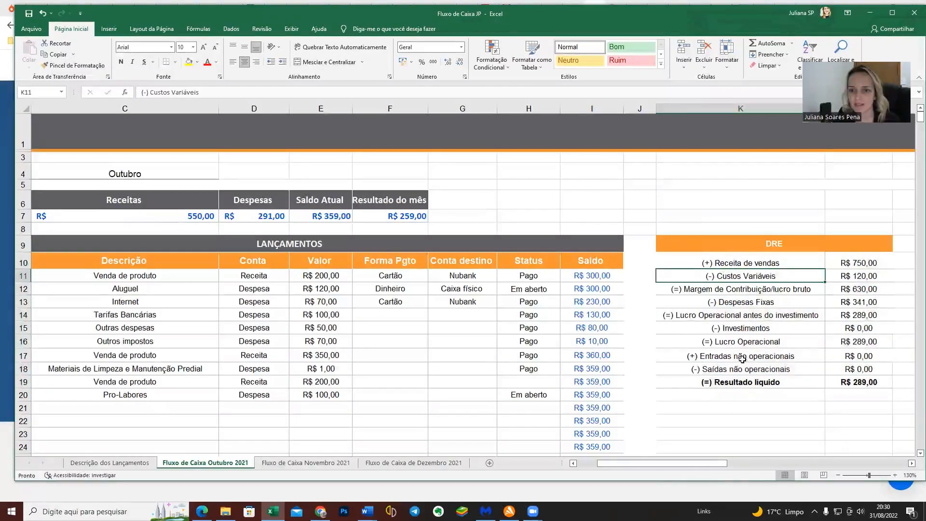
Step: Compare the recorded entries in the Lançamentos table with the DRE lines, starting from Receita de vendas
drag(661, 463, 642, 462)
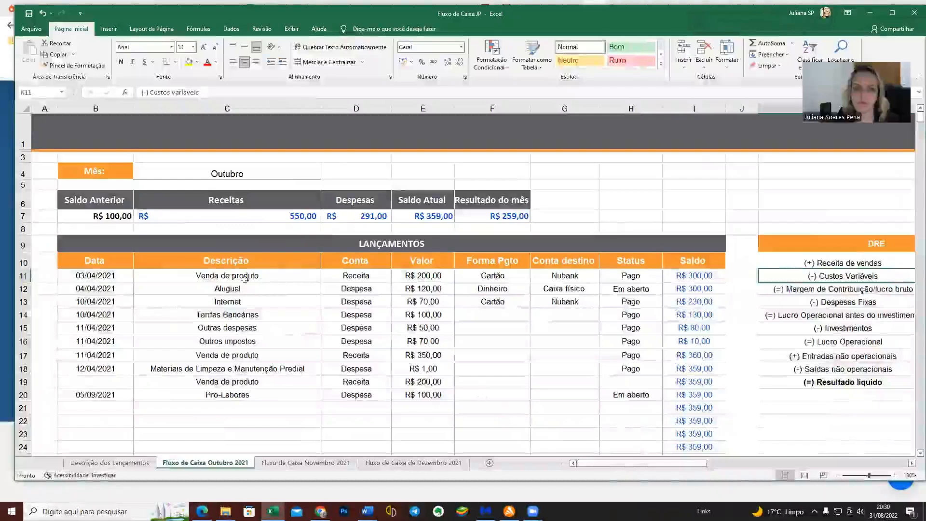
drag(226, 275, 420, 402)
click(472, 404)
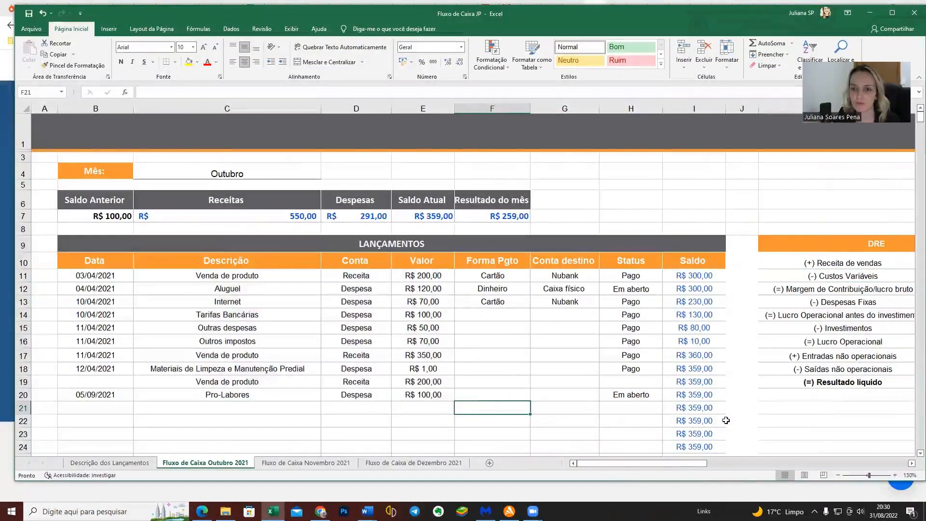
drag(678, 465, 687, 466)
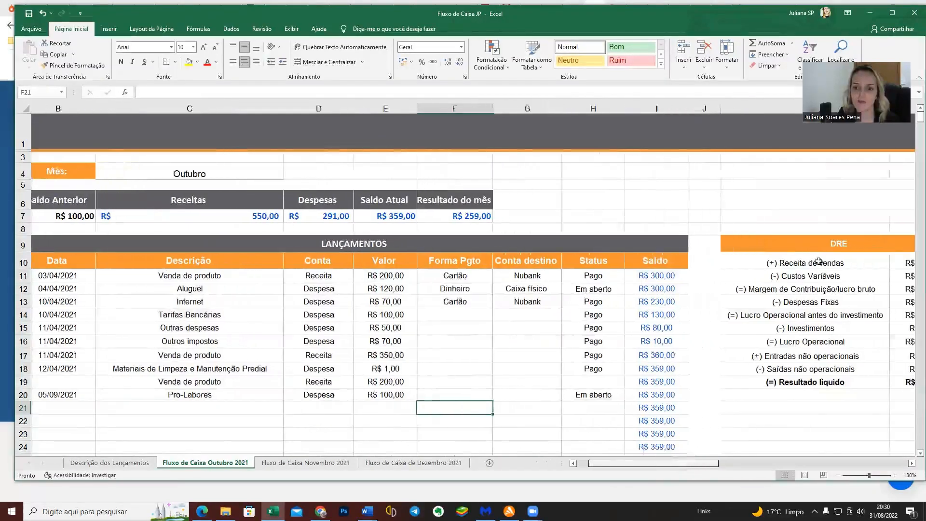
click(800, 263)
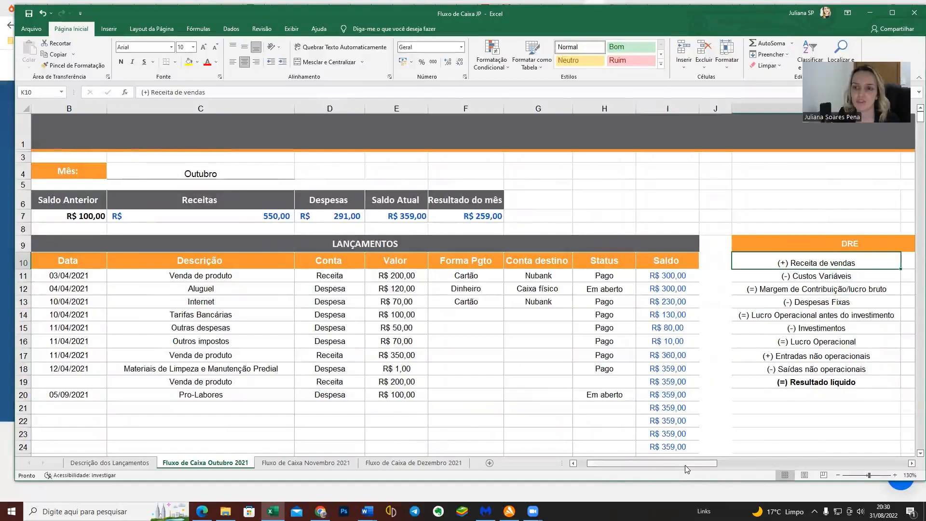
Step: Examine the Custos Variáveis and Margem de Contribuição/lucro bruto lines of the DRE, including the margin's formula
drag(687, 468, 693, 467)
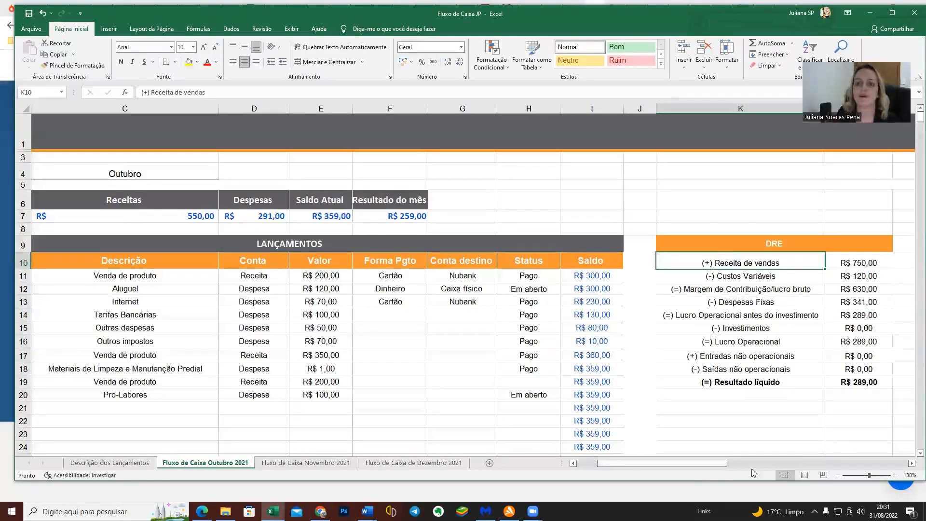
click(736, 277)
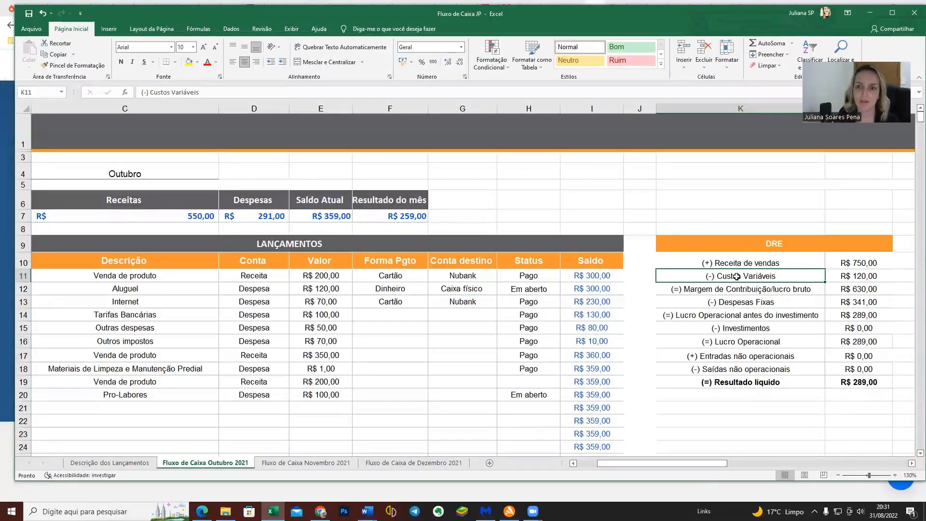
click(720, 290)
click(719, 279)
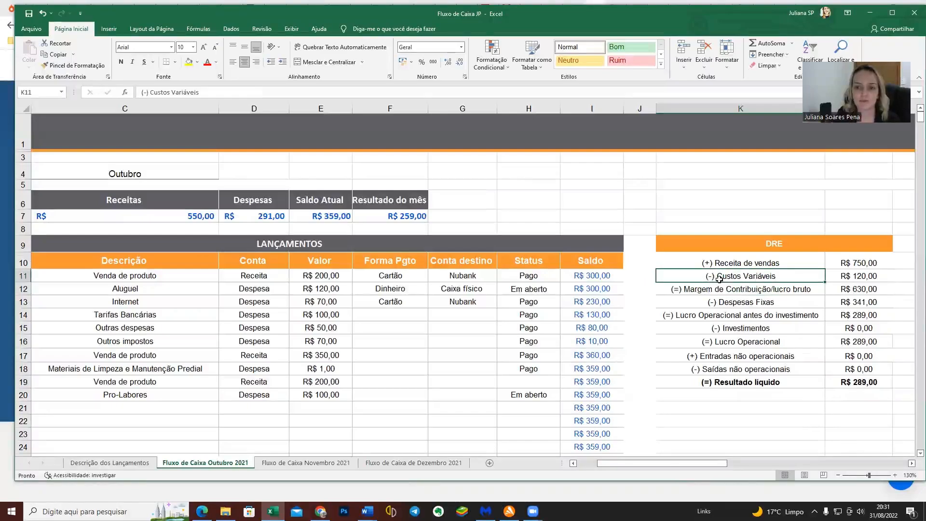
click(726, 292)
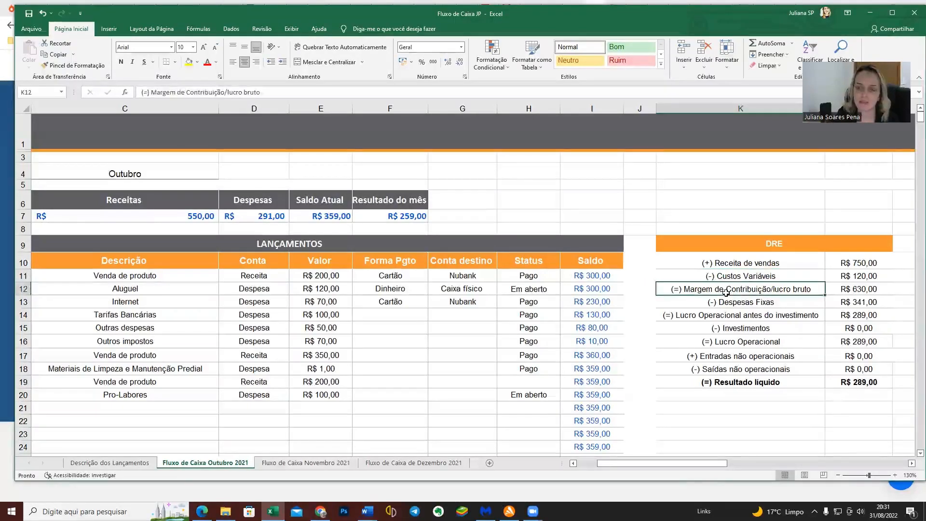
click(837, 292)
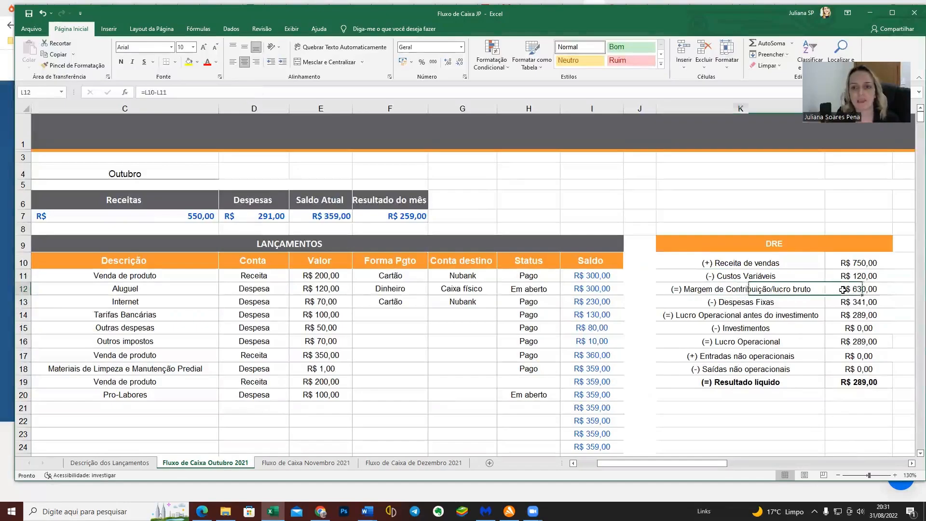
Step: Review the DRE lines and amounts from Despesas Fixas through Lucro Operacional, ending at Saídas não operacionais
drag(696, 304, 840, 305)
drag(745, 317, 849, 317)
drag(700, 332, 839, 333)
click(841, 343)
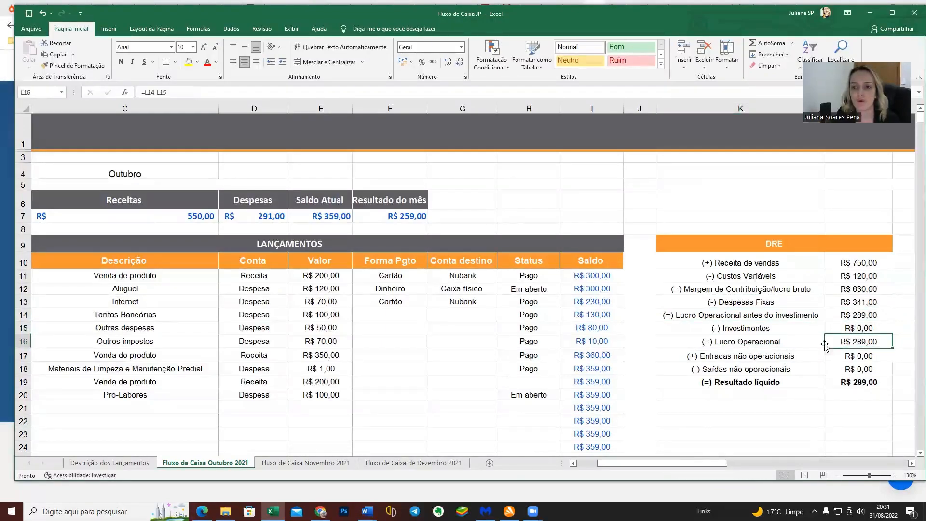
drag(705, 343, 842, 344)
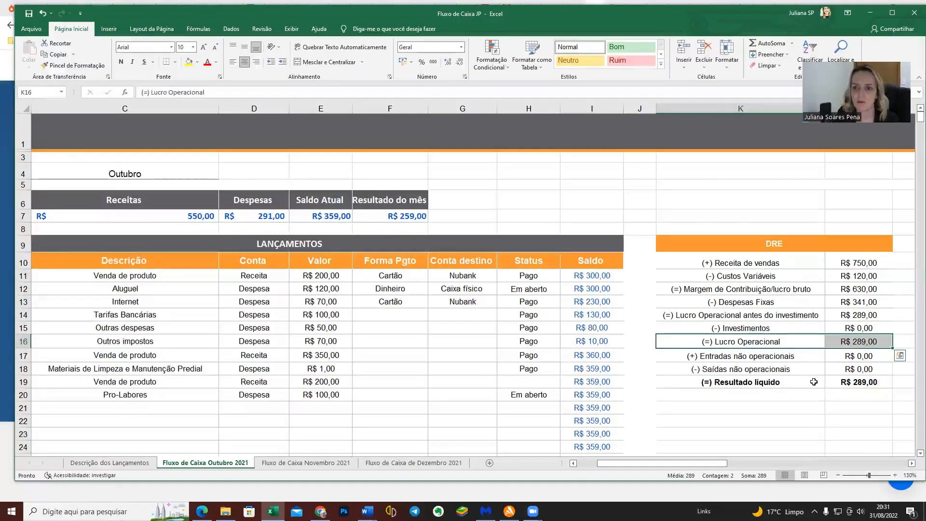
click(789, 375)
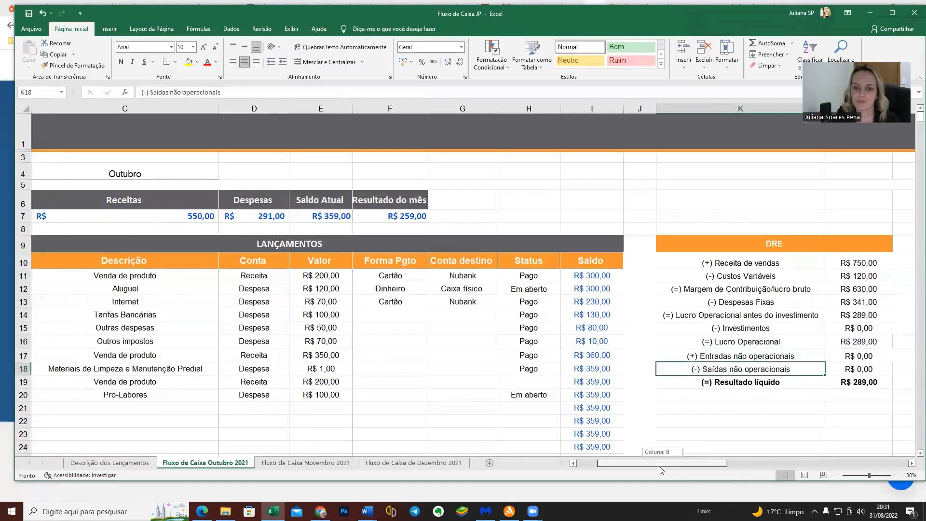
Step: Go through the descriptions of the first Lançamentos entries, from Venda de produto to Internet
drag(665, 463, 655, 463)
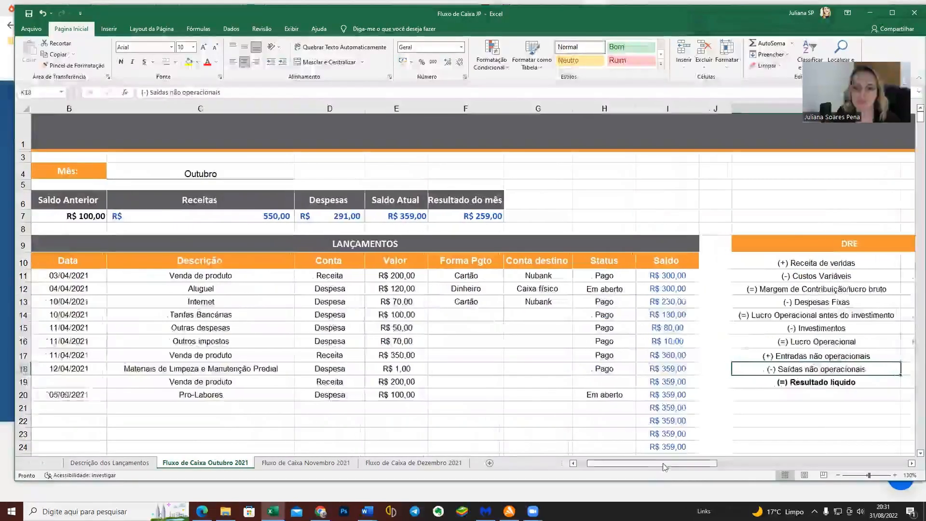
click(247, 275)
click(251, 293)
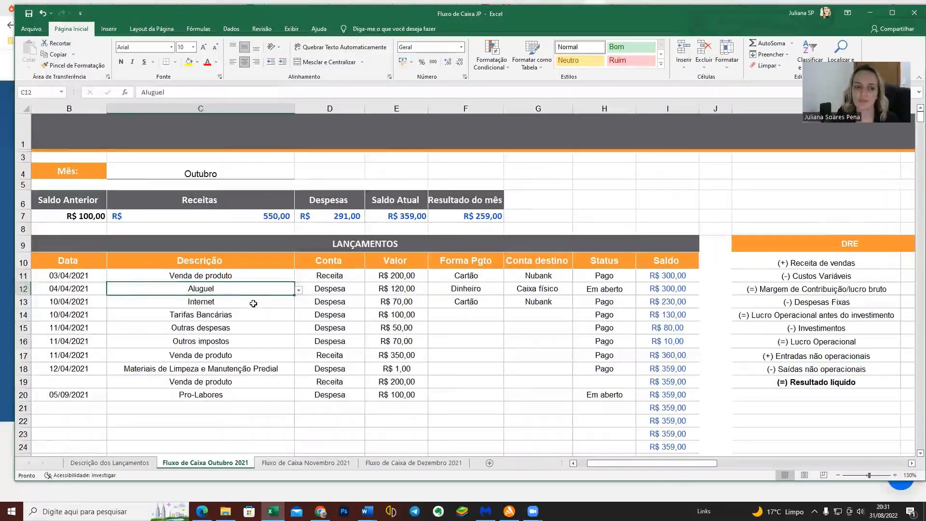
click(253, 303)
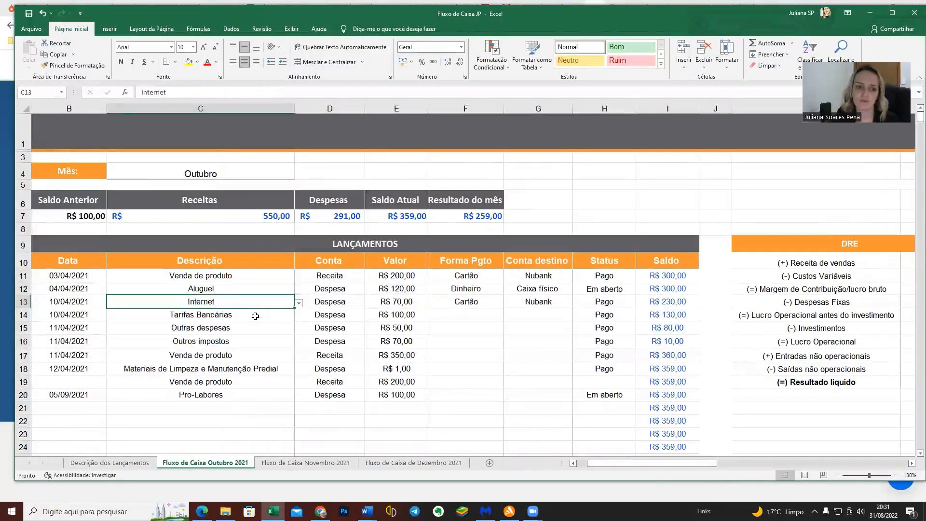
Step: Set the description of the Outras despesas entry in row 15 of Lançamentos to IPI
click(257, 324)
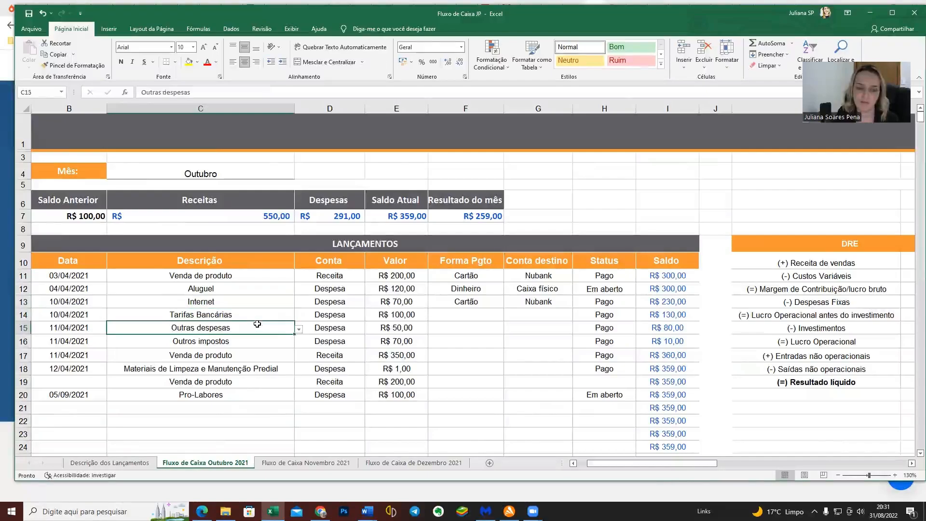
click(299, 329)
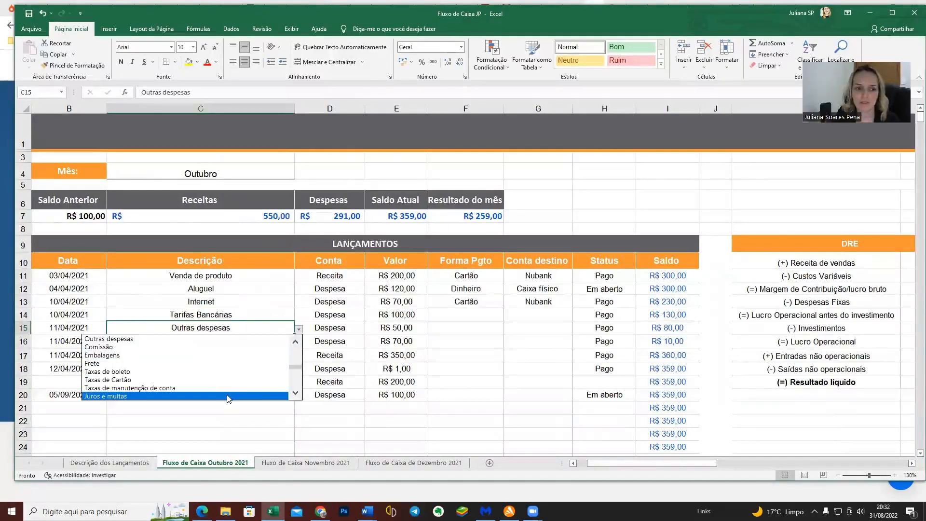
click(297, 394)
click(297, 394)
click(297, 394)
click(297, 394)
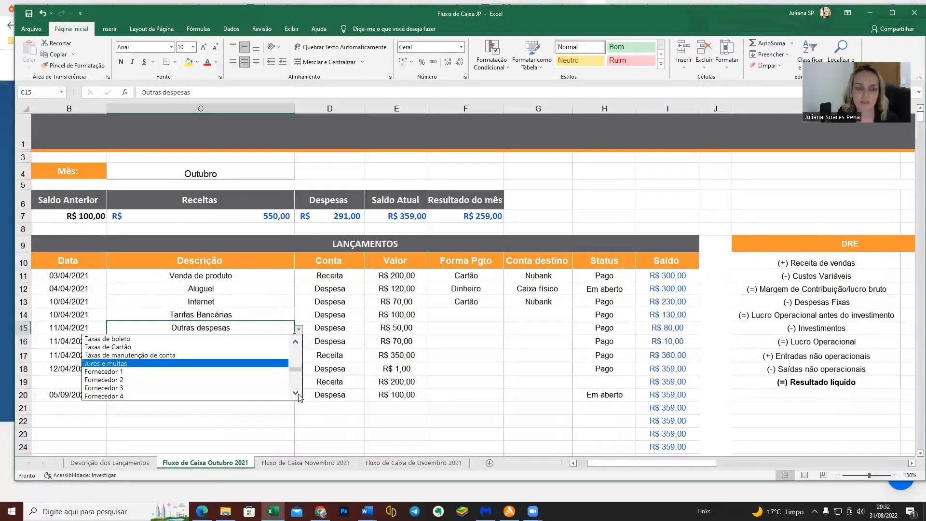
click(297, 394)
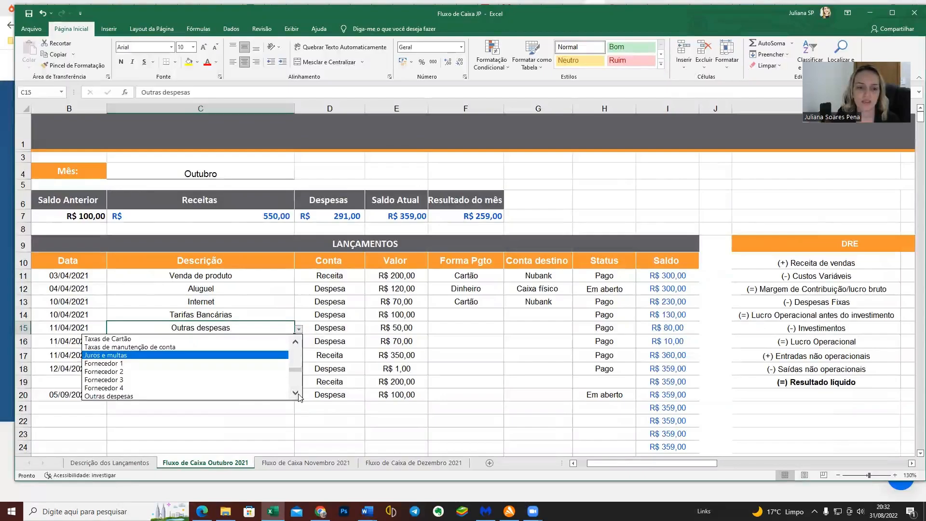
click(298, 395)
click(299, 395)
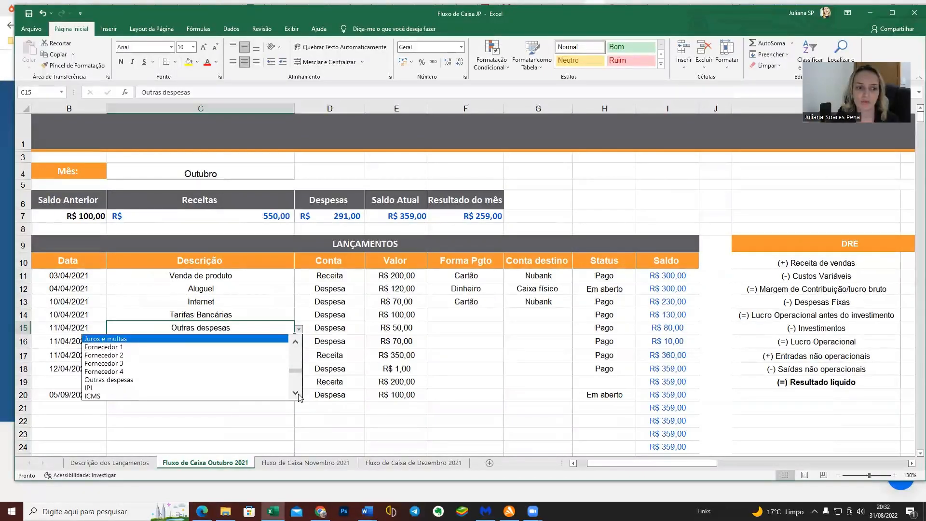
click(298, 395)
click(298, 395)
click(299, 395)
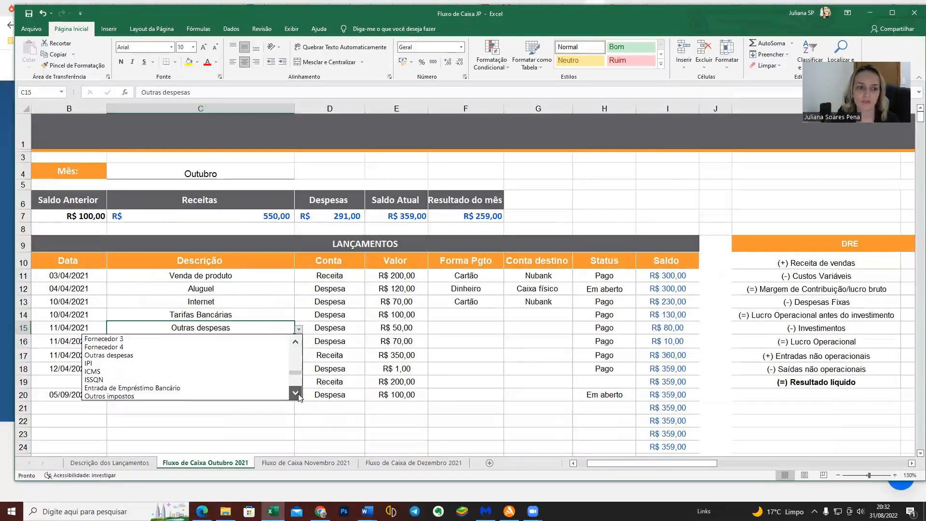
click(243, 364)
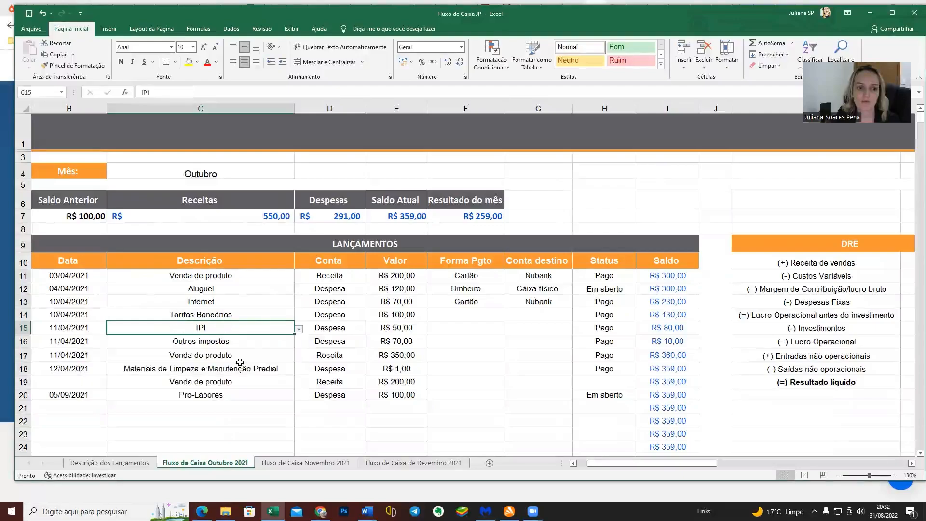
Step: Change the row 15 description to Entrada de Empréstimo Bancário and from there to Outros custos com fornecedor
click(299, 329)
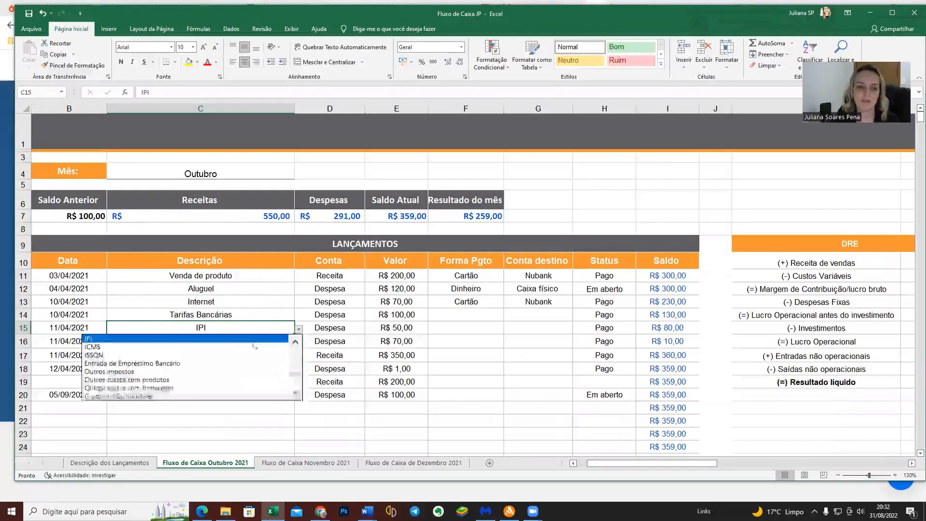
click(215, 363)
click(298, 329)
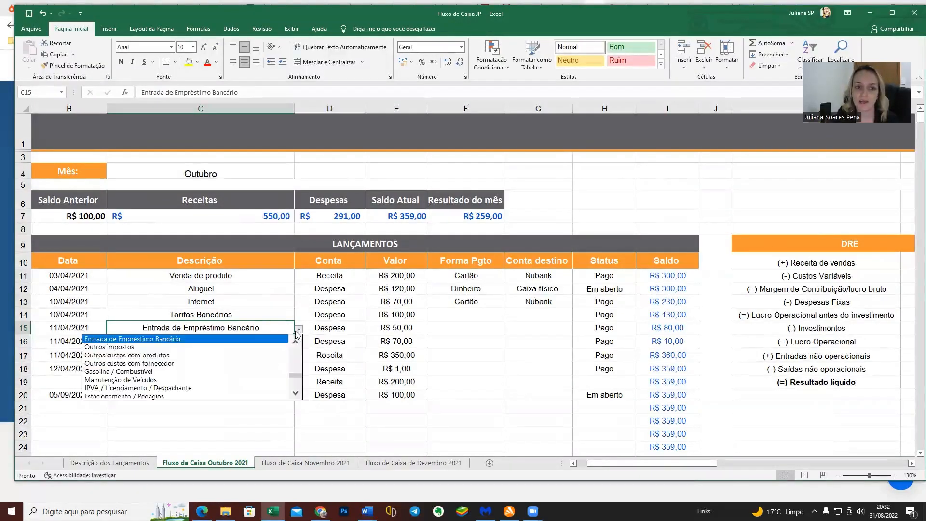
click(256, 363)
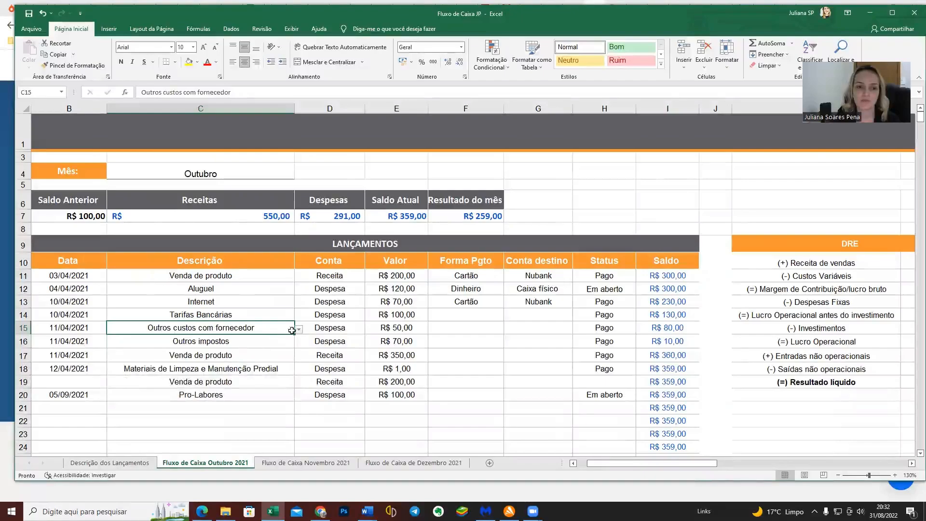
Step: Set the description of the row 15 entry in Lançamentos to Investimento Consultoria
click(298, 329)
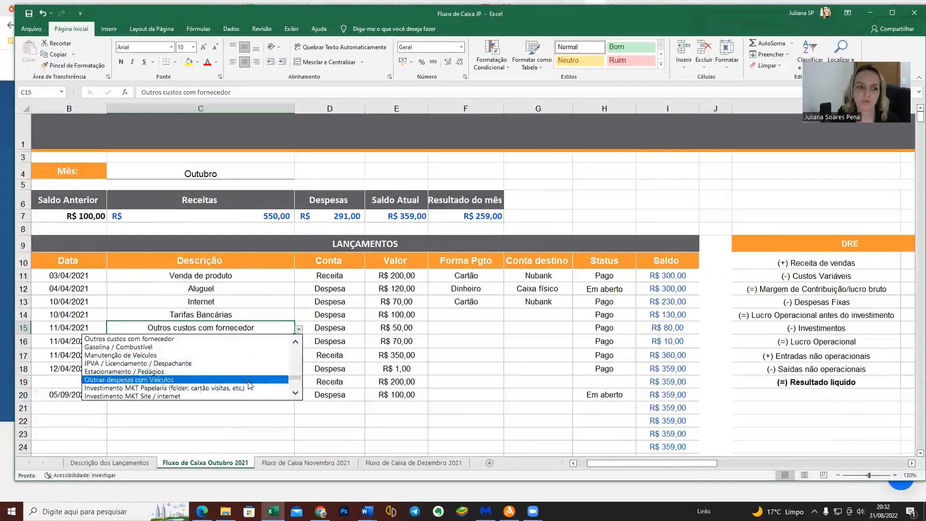
click(295, 394)
click(294, 394)
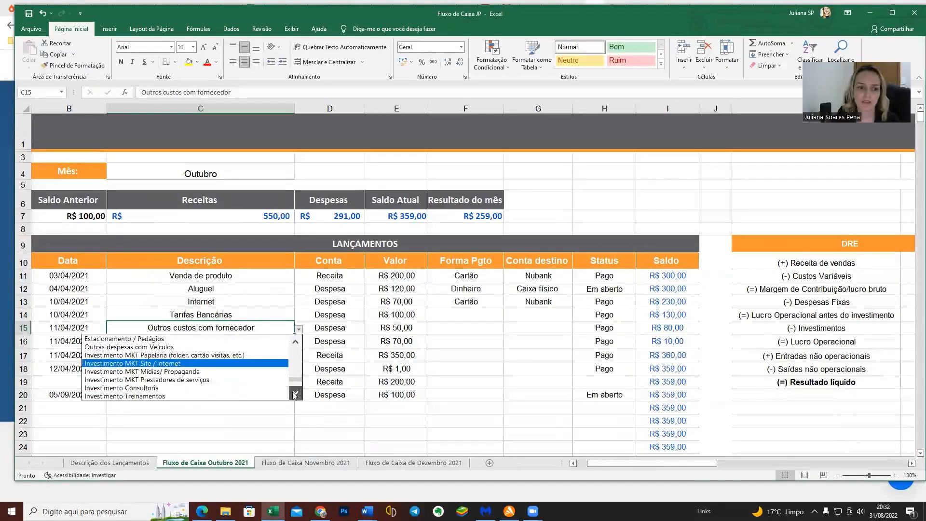
click(295, 394)
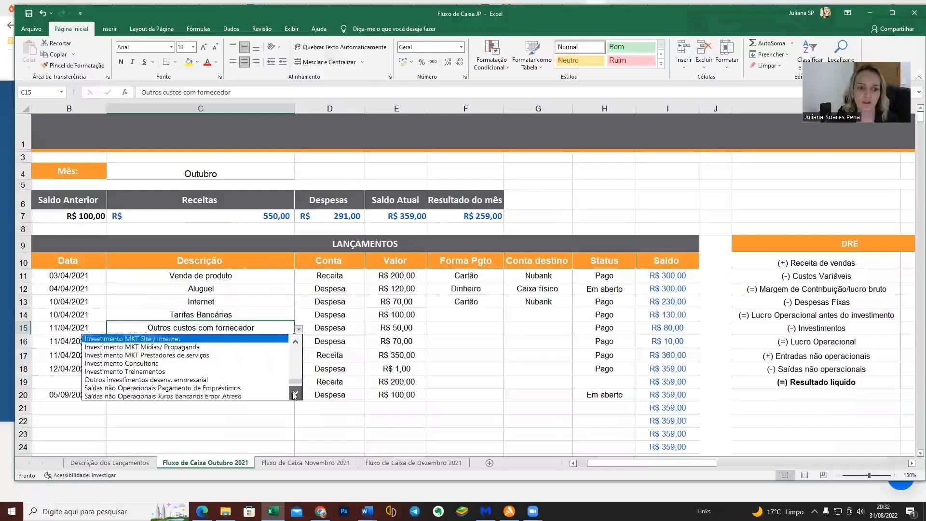
click(217, 364)
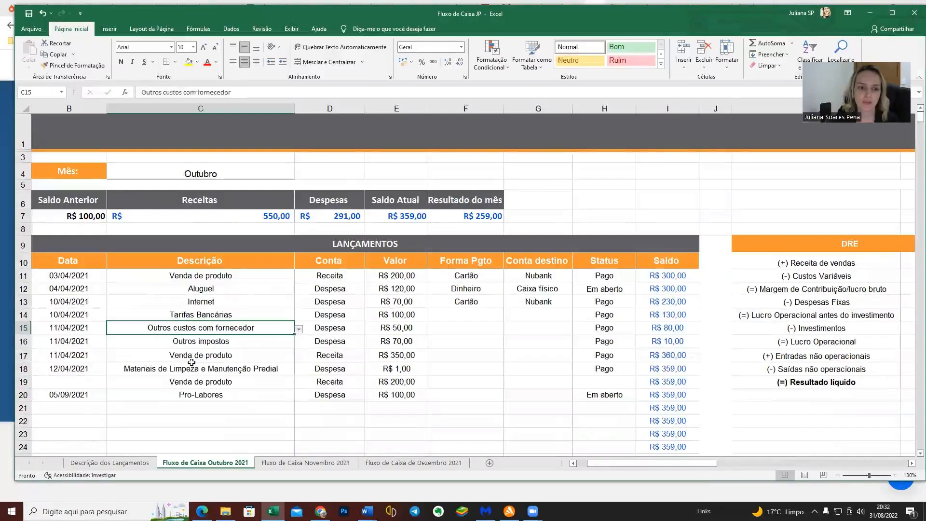
click(320, 332)
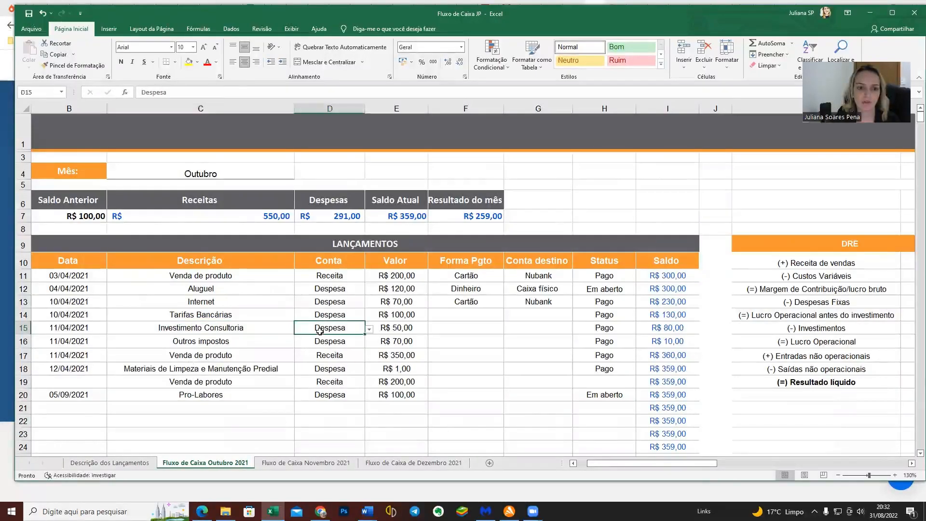
Step: Compare the Valor of the Investimento Consultoria entry with the Investimentos line of the DRE
click(391, 333)
drag(646, 463, 661, 461)
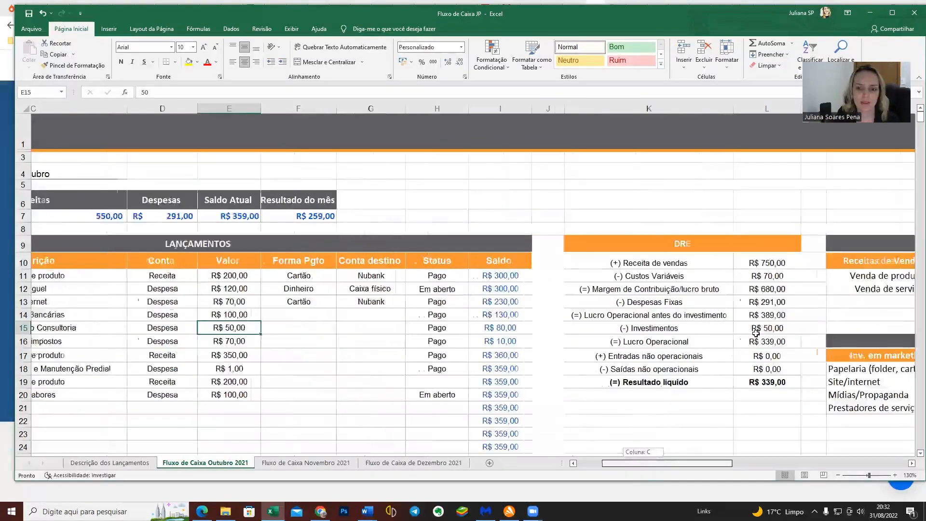
scroll(755, 332, left, 3)
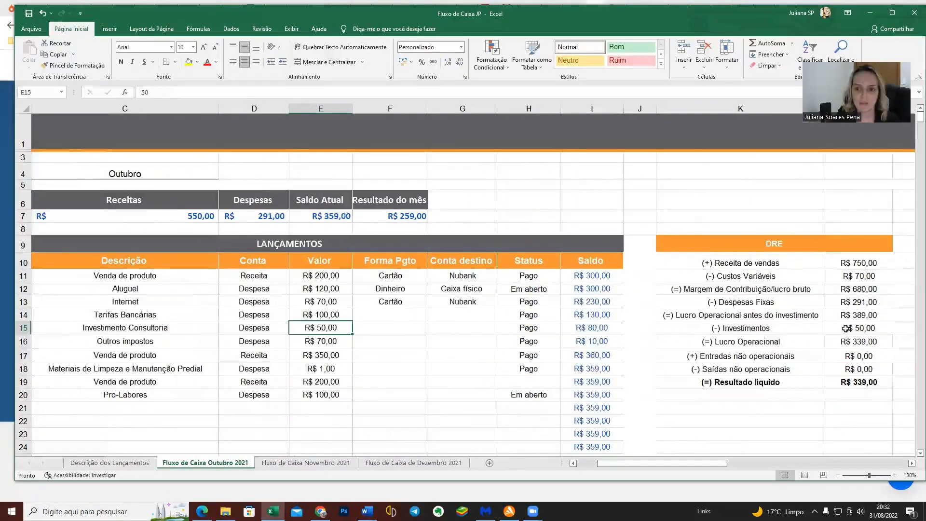
mouse_move(846, 328)
mouse_down()
mouse_move(739, 335)
mouse_move(843, 328)
mouse_up()
click(745, 351)
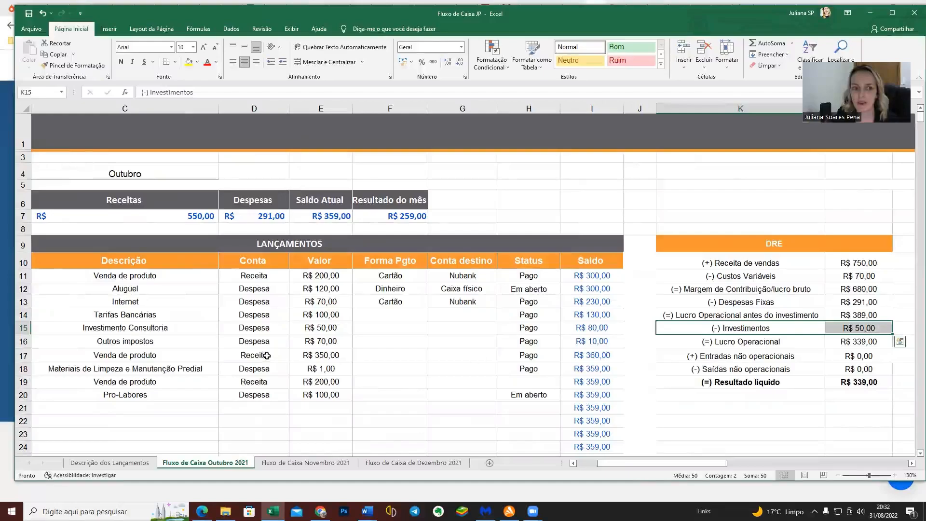
Step: Compare the recorded descriptions in rows 11 to 20 with the whole DRE block down to Resultado líquido
drag(142, 277, 129, 395)
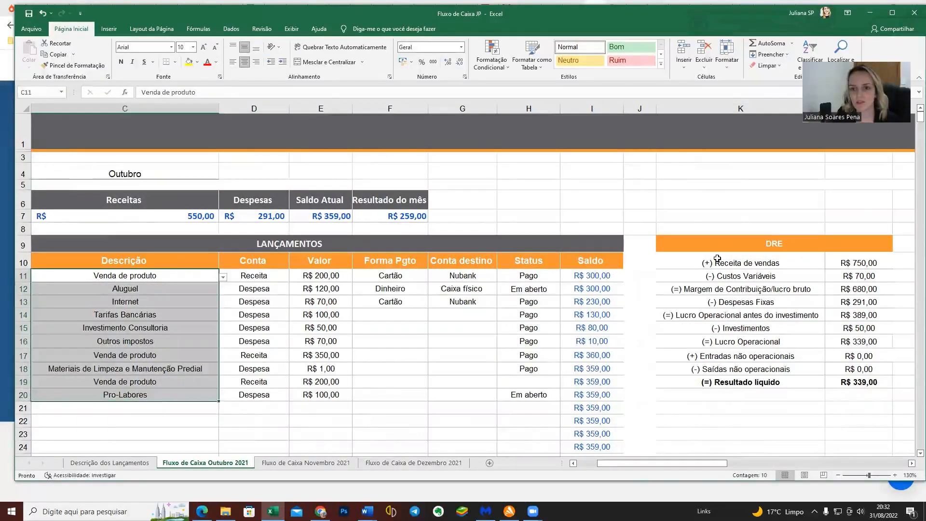
drag(716, 260, 723, 389)
drag(743, 247, 742, 380)
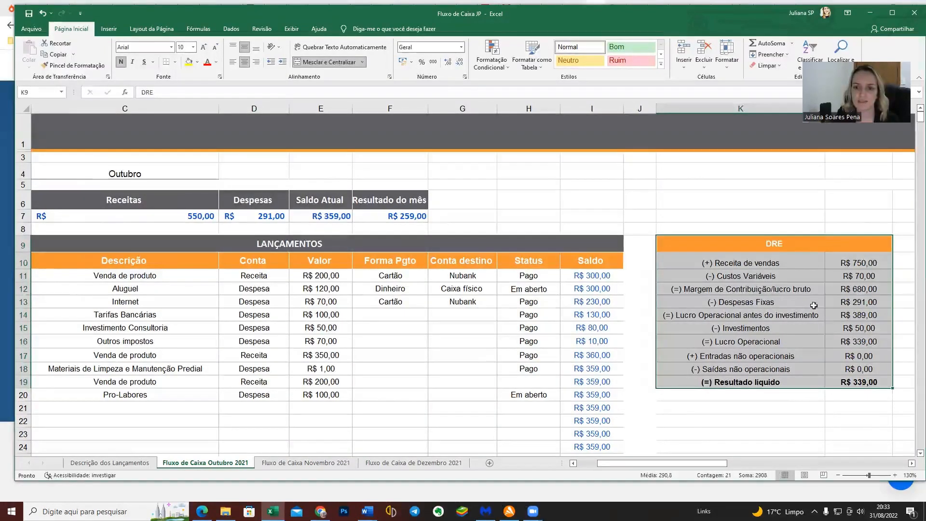
Step: Inspect the Despesas Fixas line of the DRE and the cell reference behind its amount
click(764, 316)
click(767, 300)
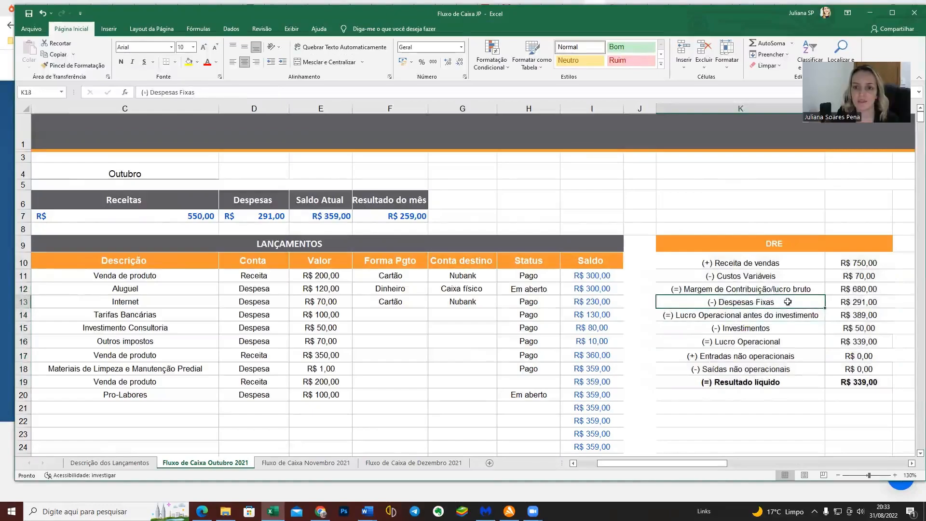
drag(833, 302, 790, 309)
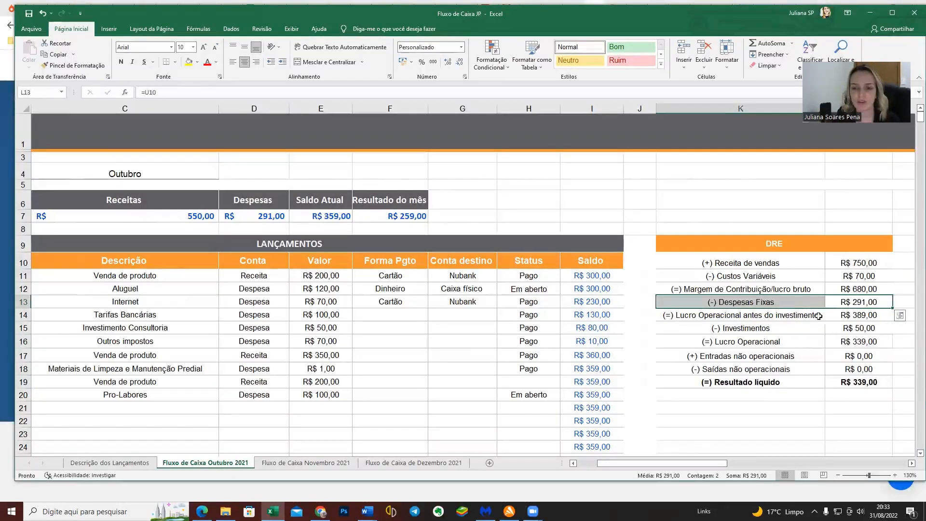
Step: View the Fluxo de Caixa Novembro 2021 sheet and return to the Fluxo de Caixa Outubro 2021 sheet
click(336, 466)
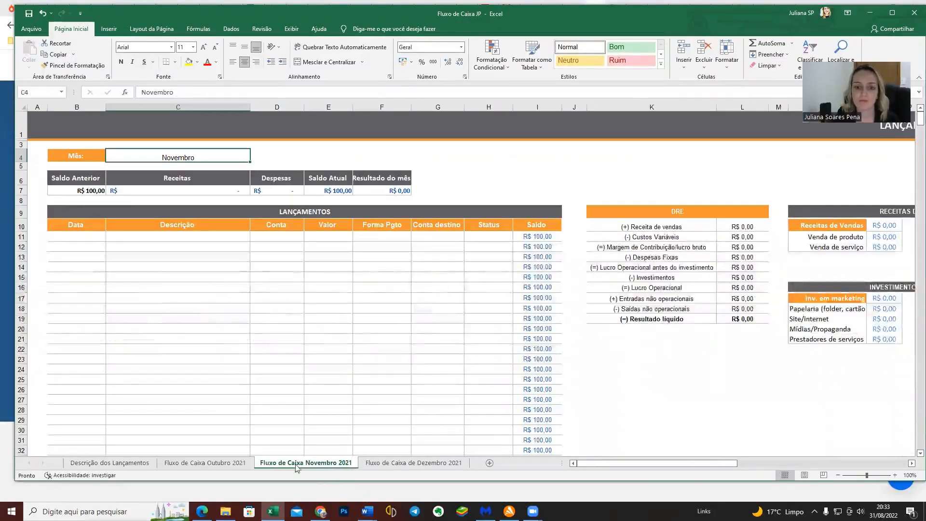
click(238, 465)
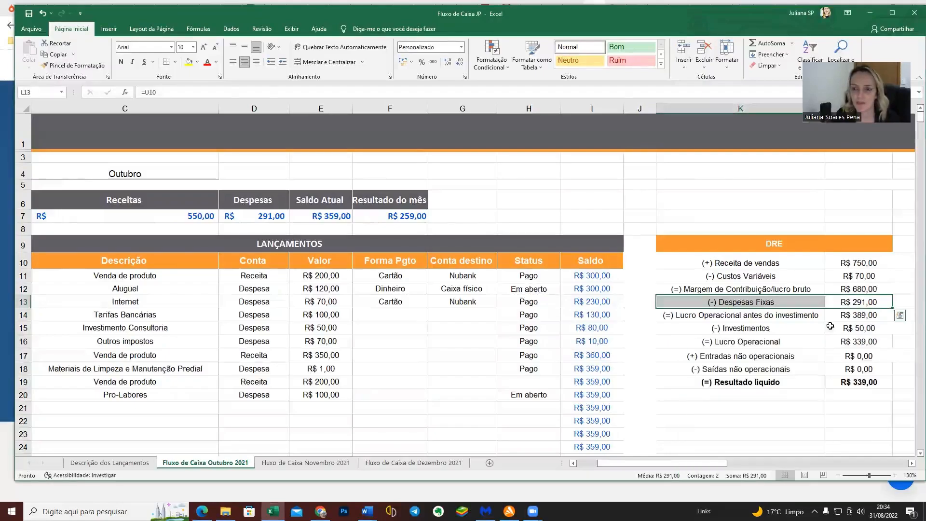
Step: Highlight the Despesas Fixas line of the DRE together with its amount and dismiss the antivirus notification
click(782, 314)
drag(771, 303, 837, 305)
click(834, 331)
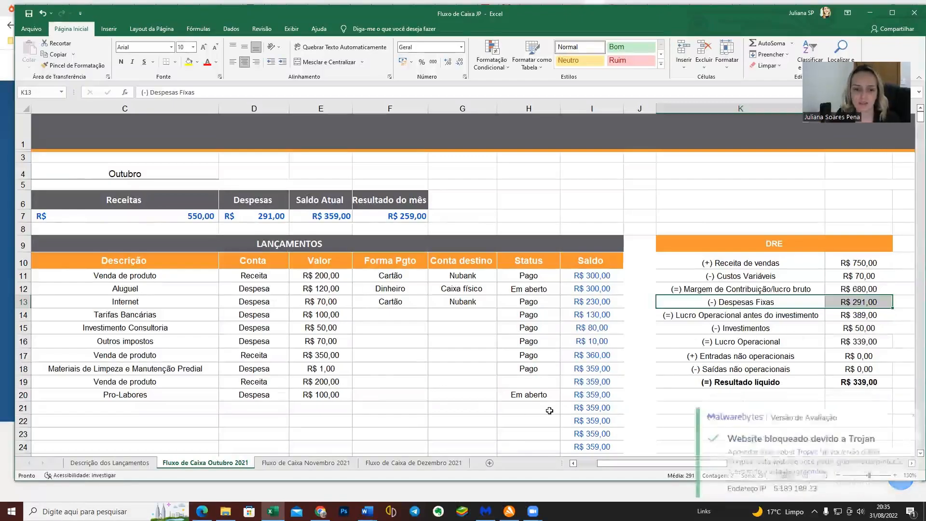
click(912, 347)
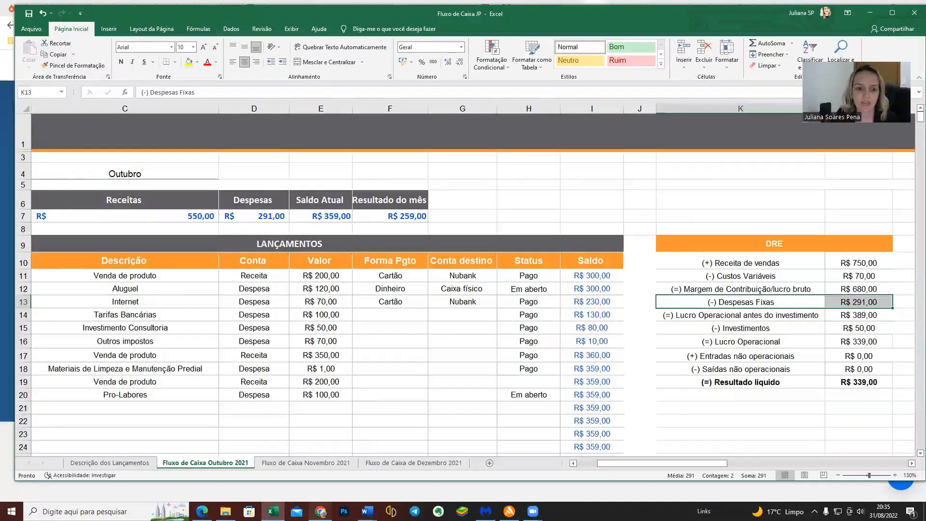
click(321, 511)
click(272, 511)
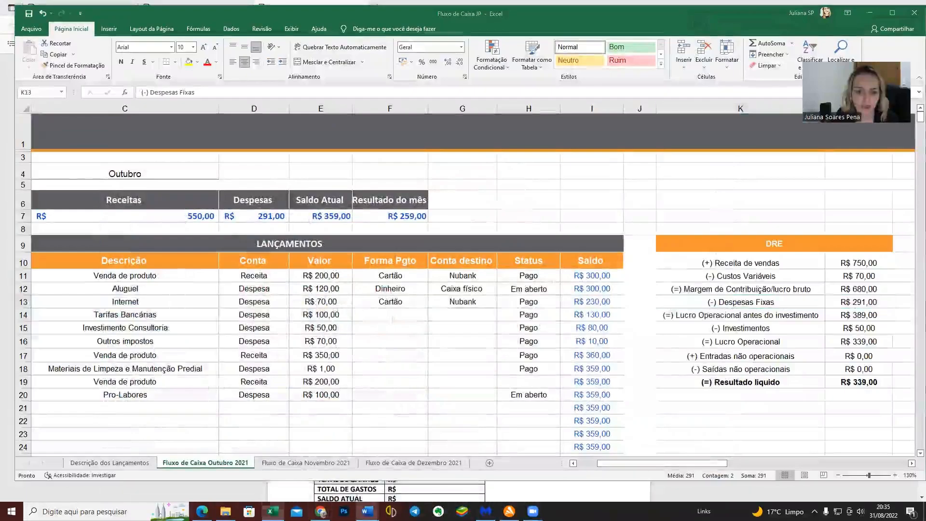
mouse_move(367, 511)
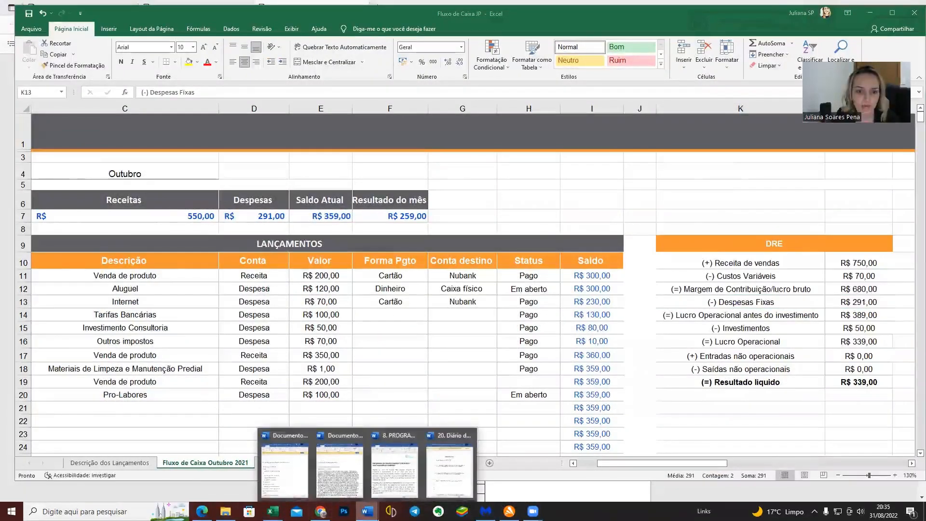
click(320, 511)
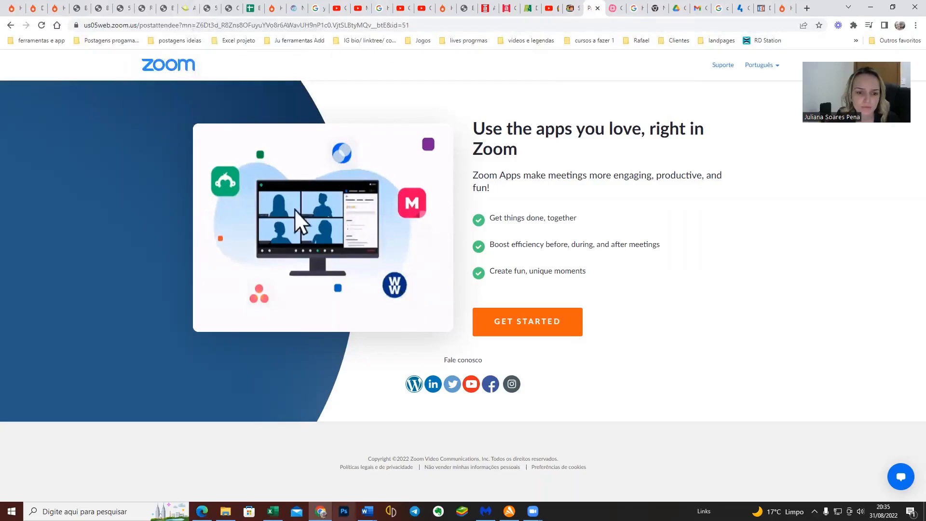
click(272, 511)
Step: Switch to File Explorer and open the Fluxo de caixa Manual - Controle Financeiro Mensal PDF from the mentoring folder on drive D:
click(226, 512)
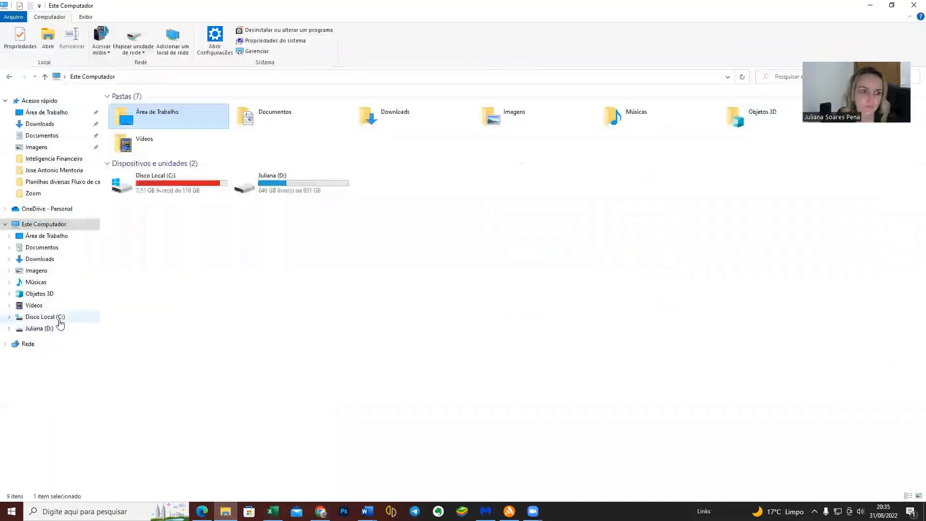
click(53, 318)
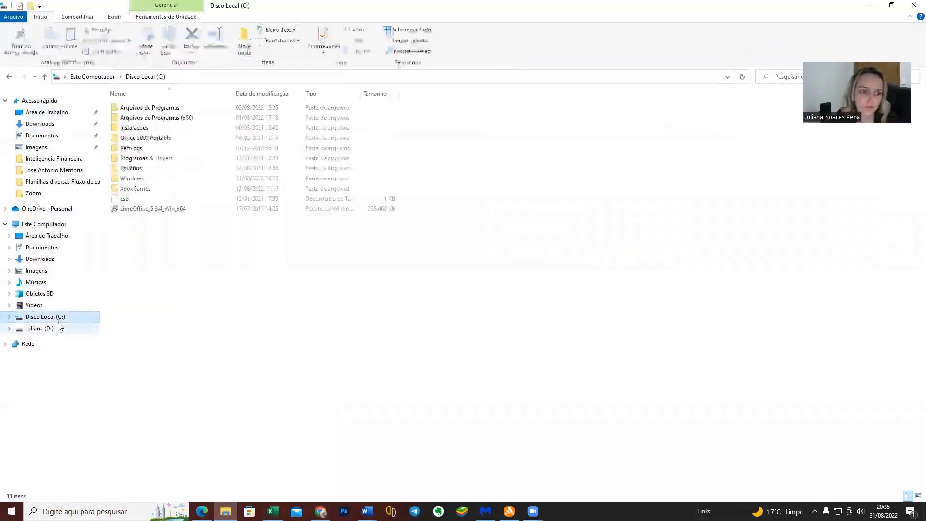
click(38, 328)
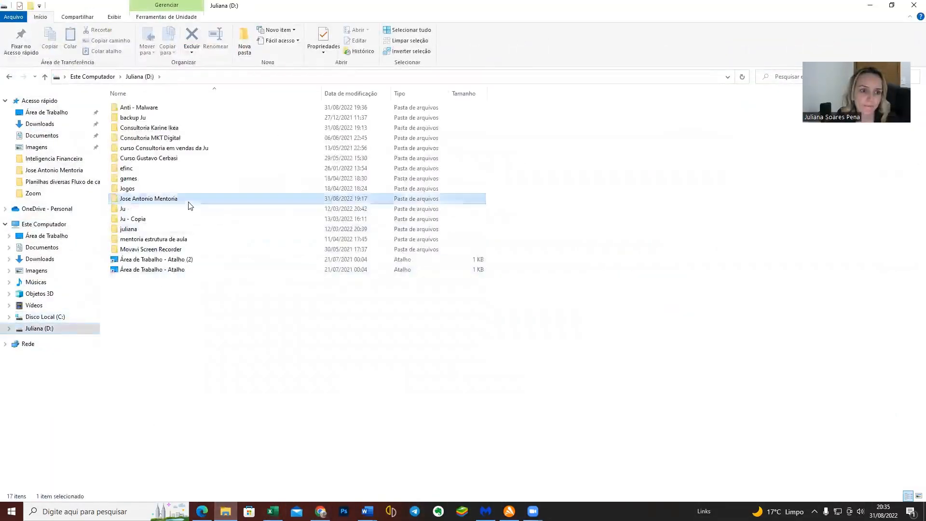
double_click(188, 201)
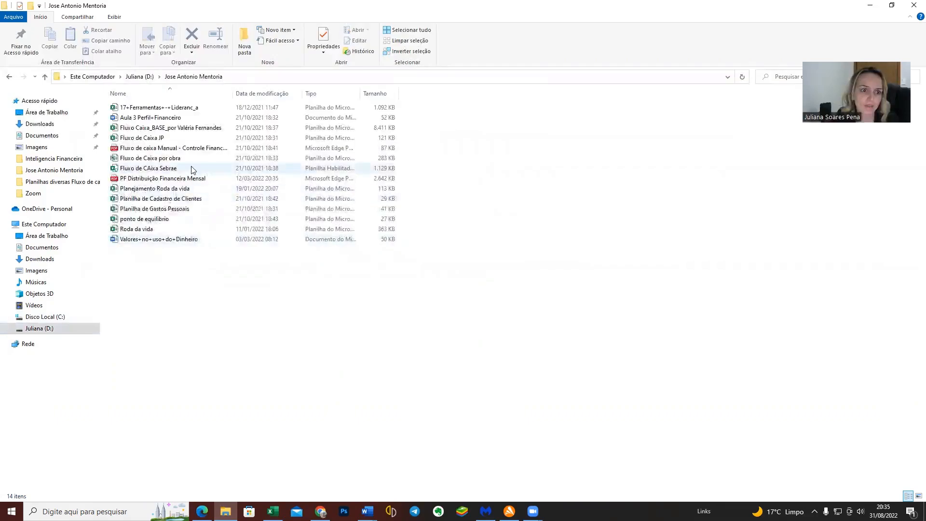
double_click(205, 149)
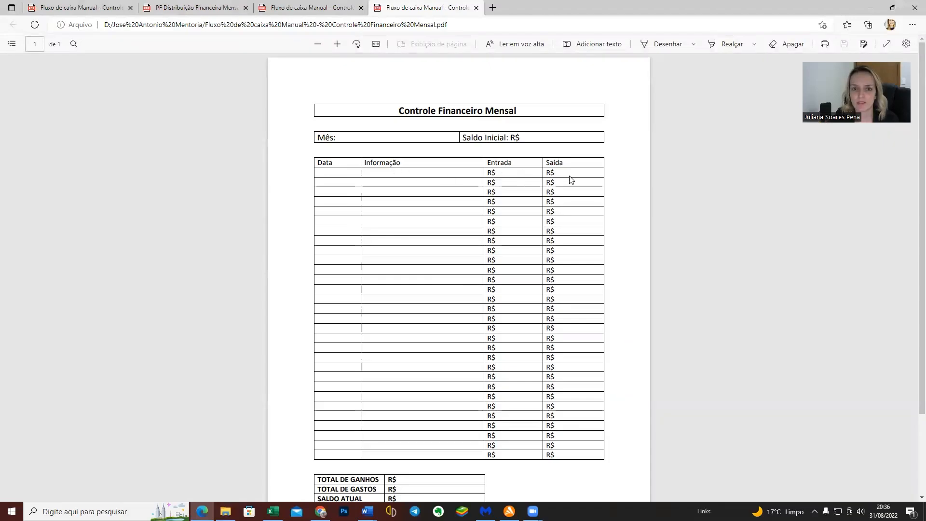
Step: Review the Controle Financeiro Mensal form from its Mês and Saldo Inicial header to the SALDO ATUAL row, and look through the other open PDFs
scroll(474, 285, down, 2)
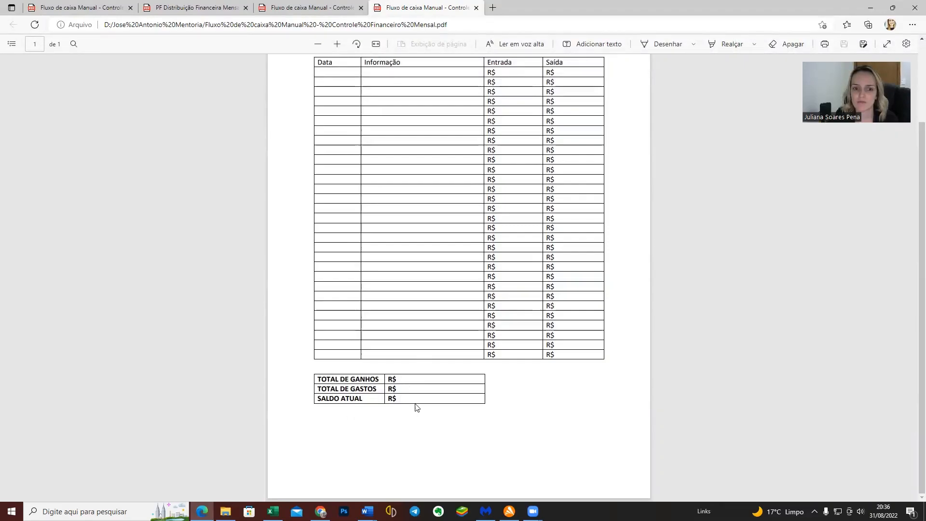
scroll(420, 407, up, 2)
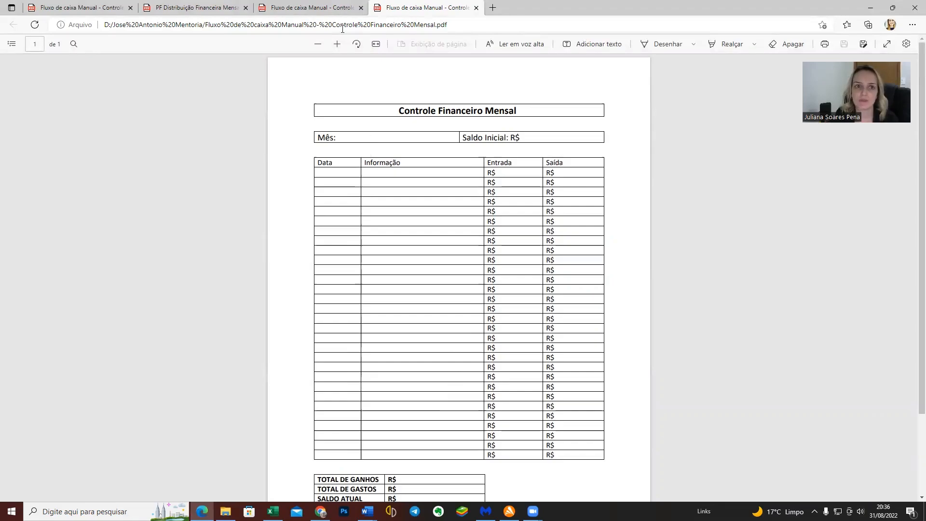
click(299, 7)
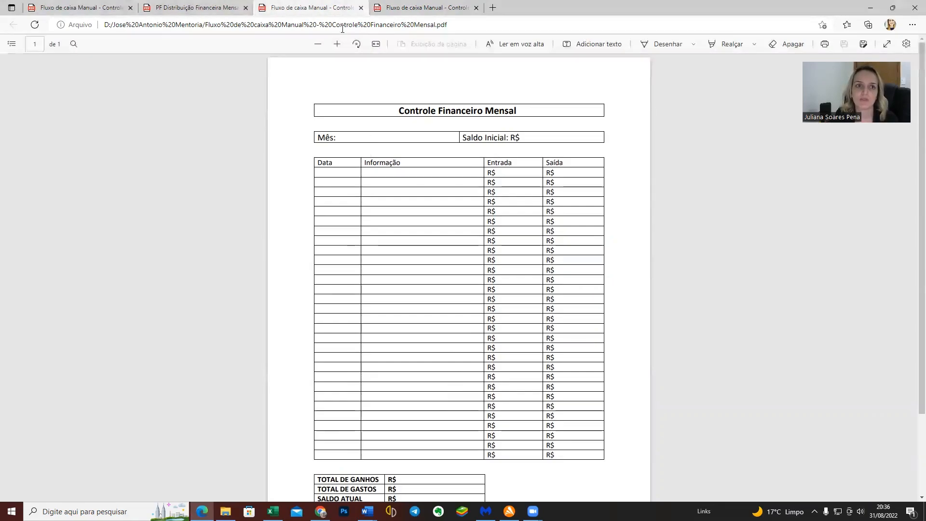
click(201, 8)
click(266, 6)
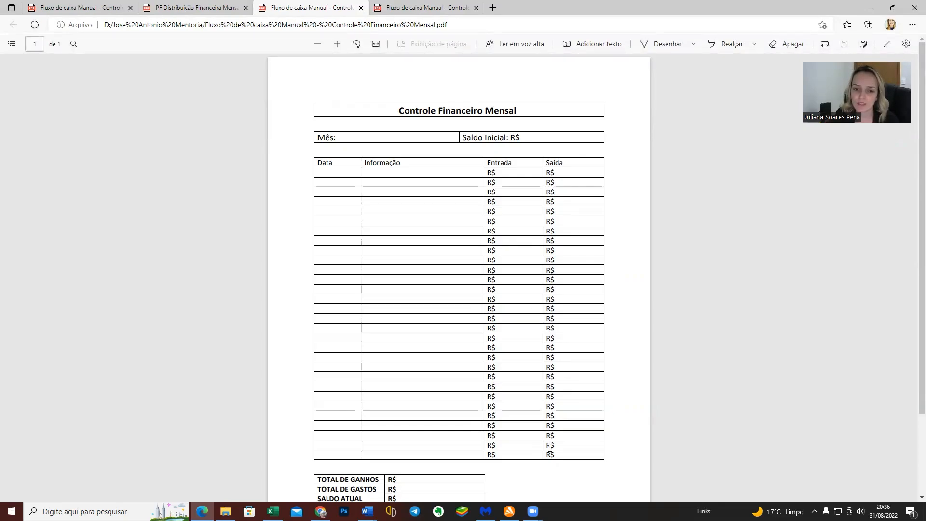
mouse_move(533, 511)
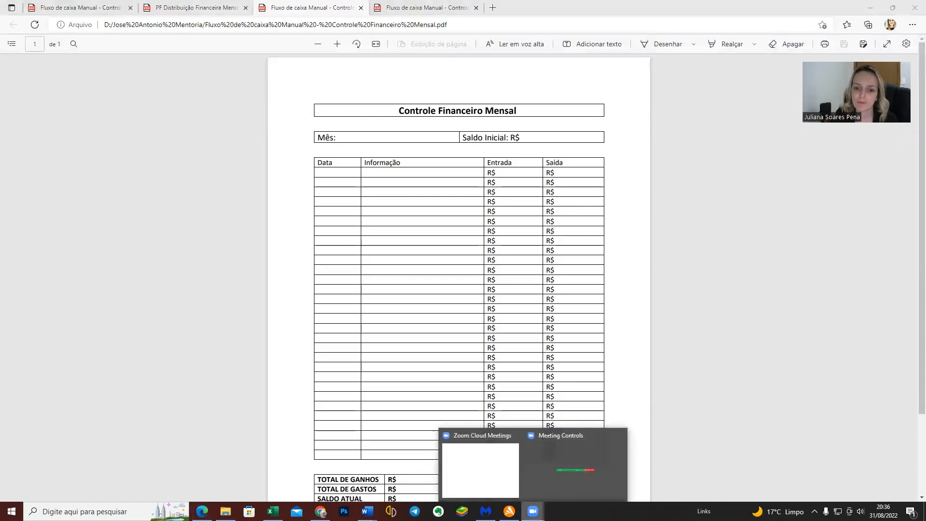